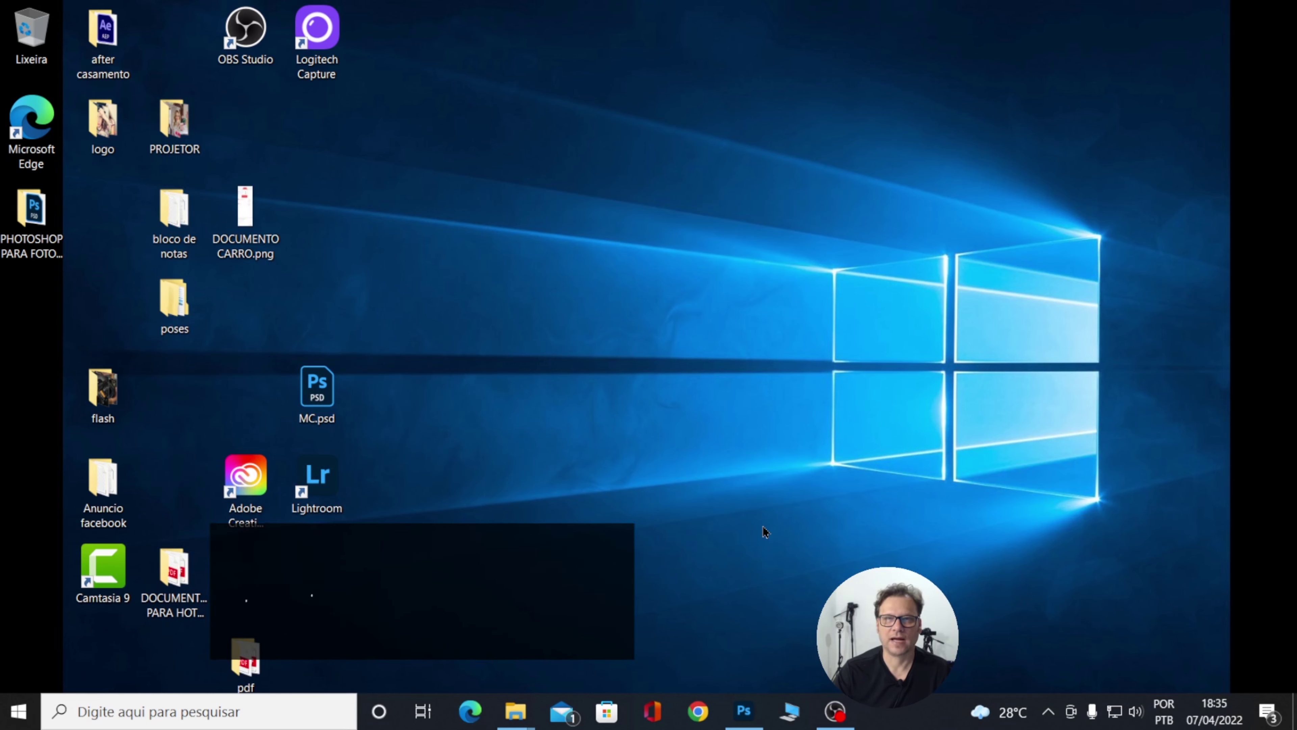
Bring Photoshop forward and close the 50×60 document tab to reach the Home screen.
{"action": "left_click", "coordinate": [745, 720]}
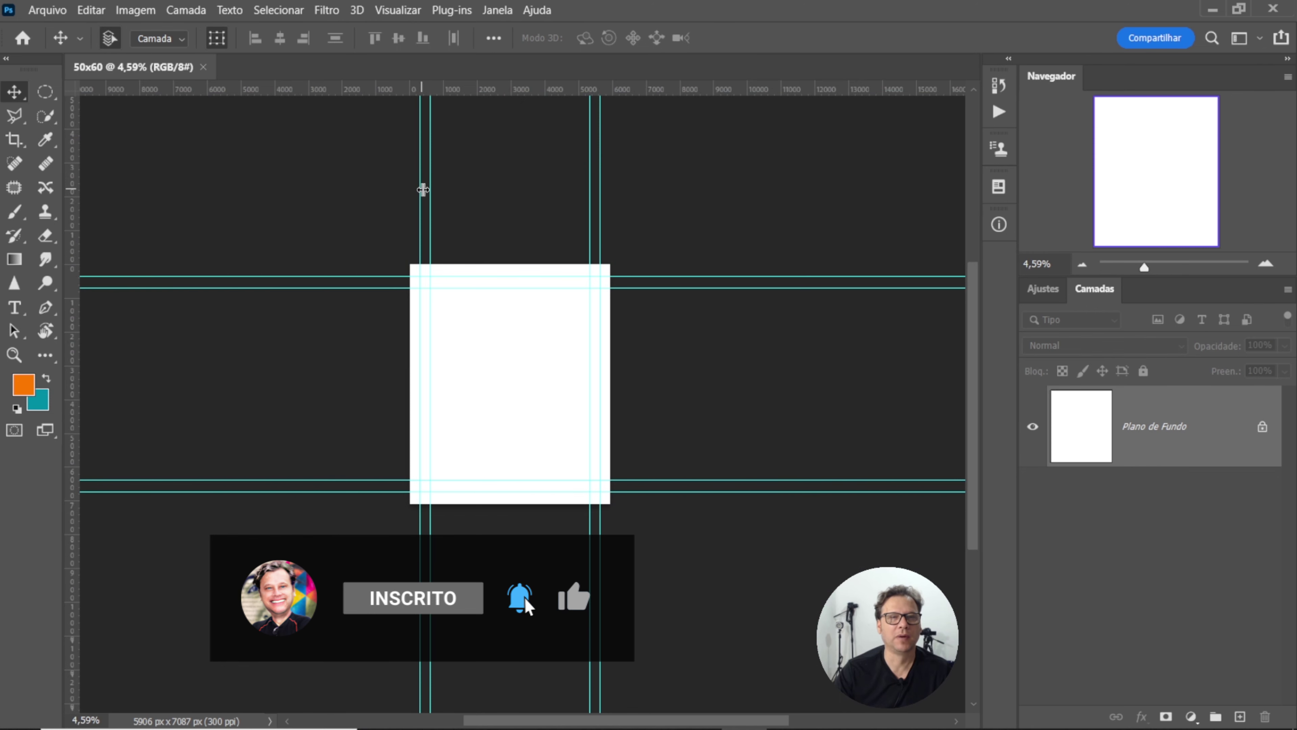
{"action": "left_click", "coordinate": [203, 68]}
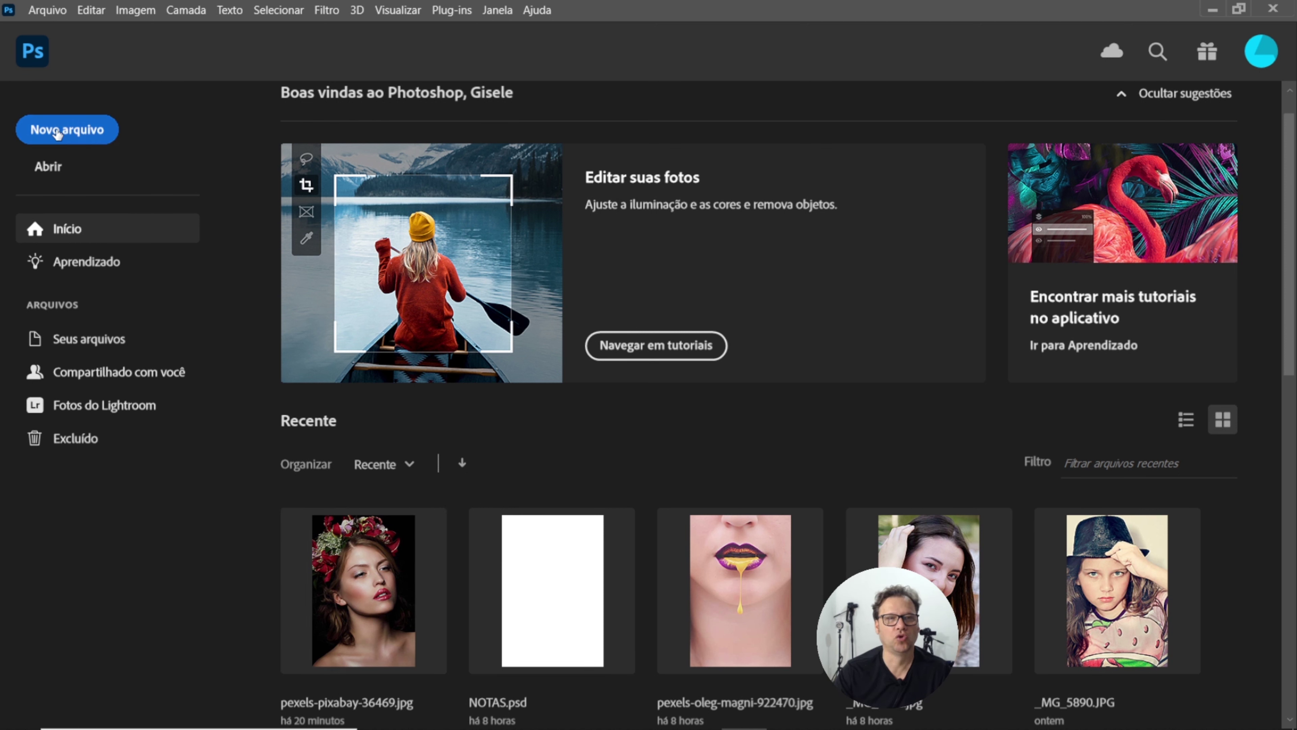
Start a new document with width 120 and height 60 centimetres at 300 ppi.
{"action": "left_click", "coordinate": [75, 135]}
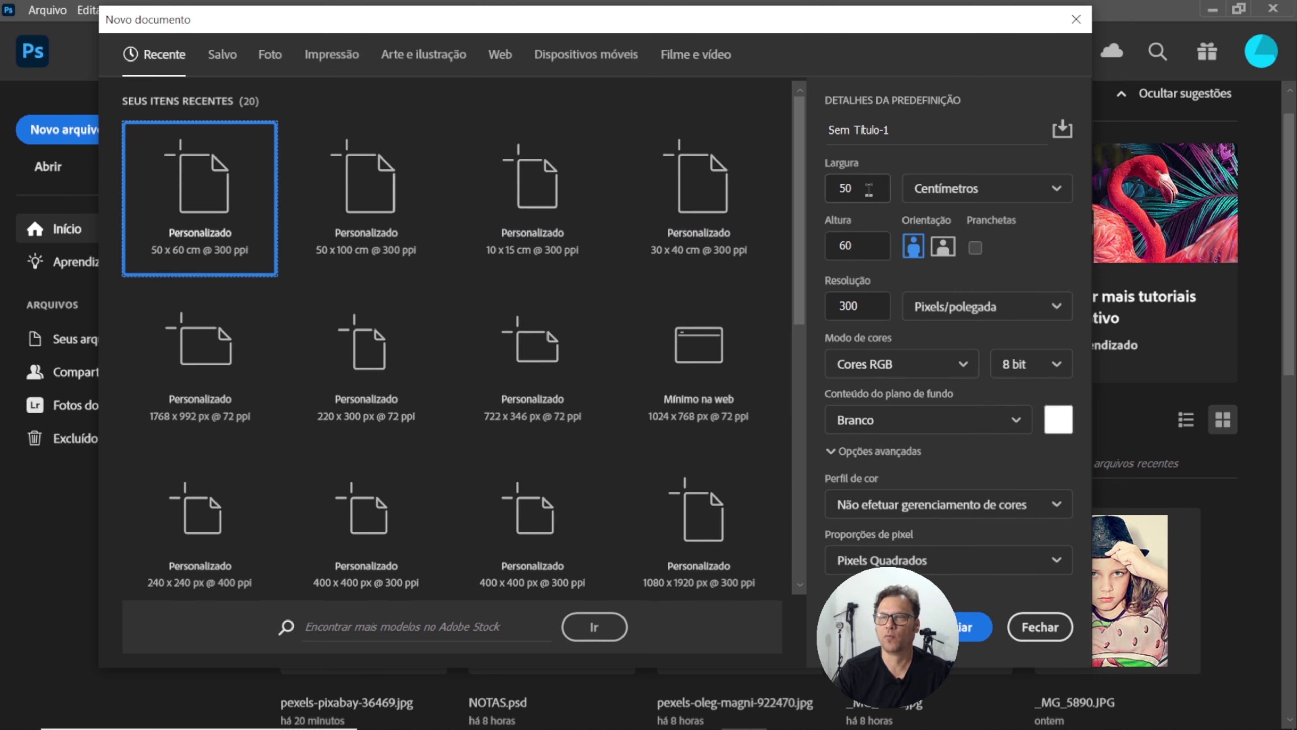
{"action": "left_click_drag", "start_coordinate": [869, 189], "coordinate": [835, 190]}
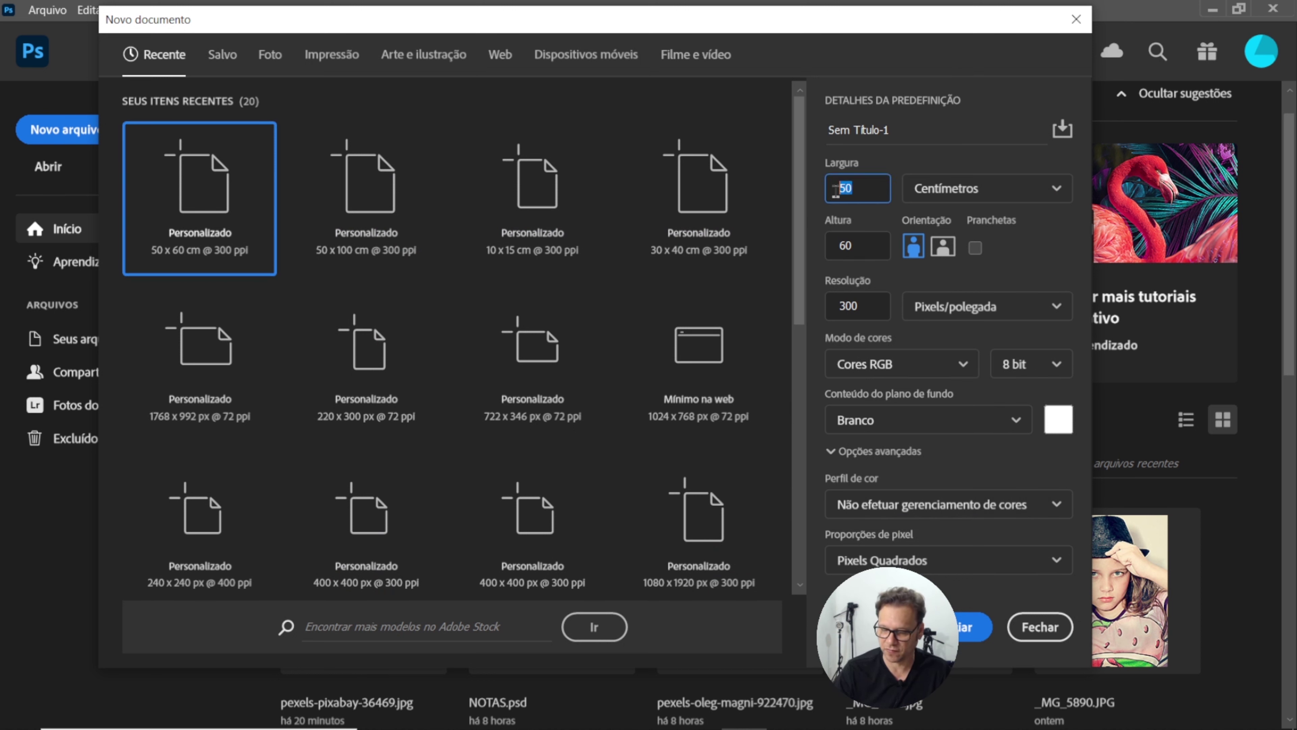
{"action": "type", "text": "12"}
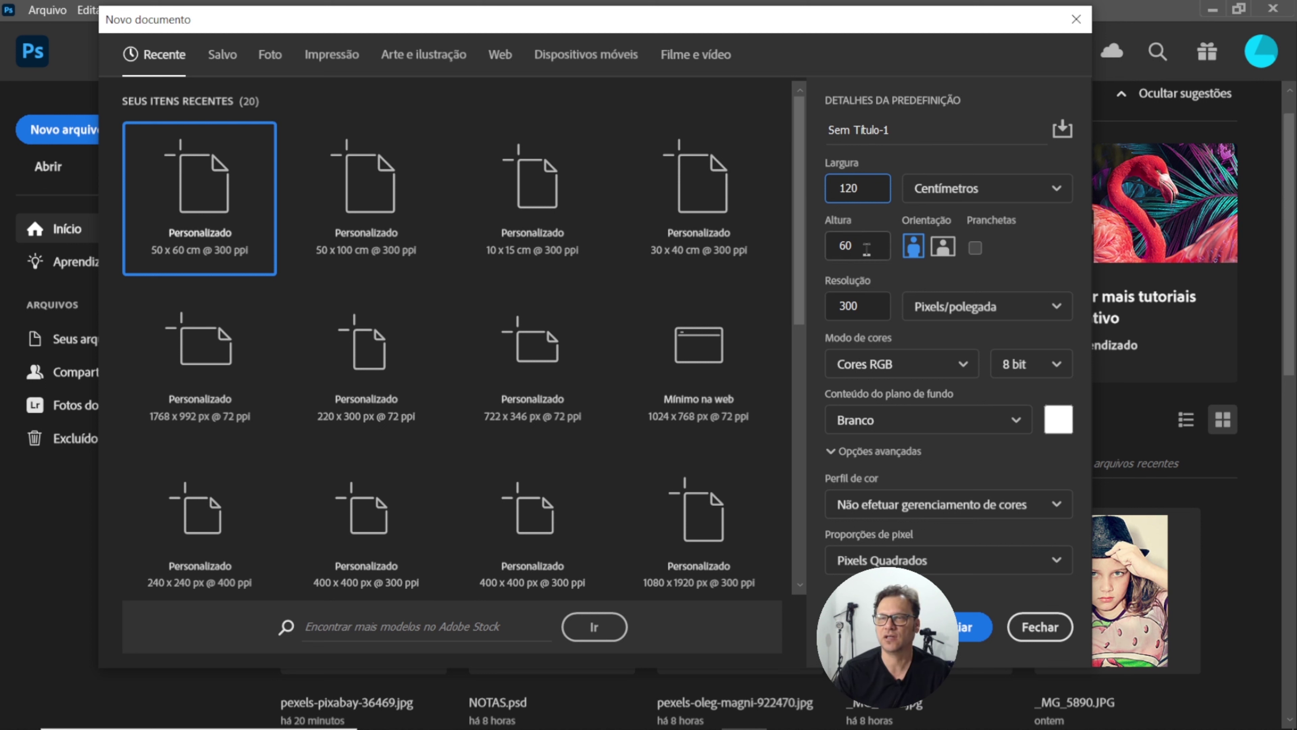
{"action": "left_click_drag", "start_coordinate": [869, 247], "coordinate": [832, 248]}
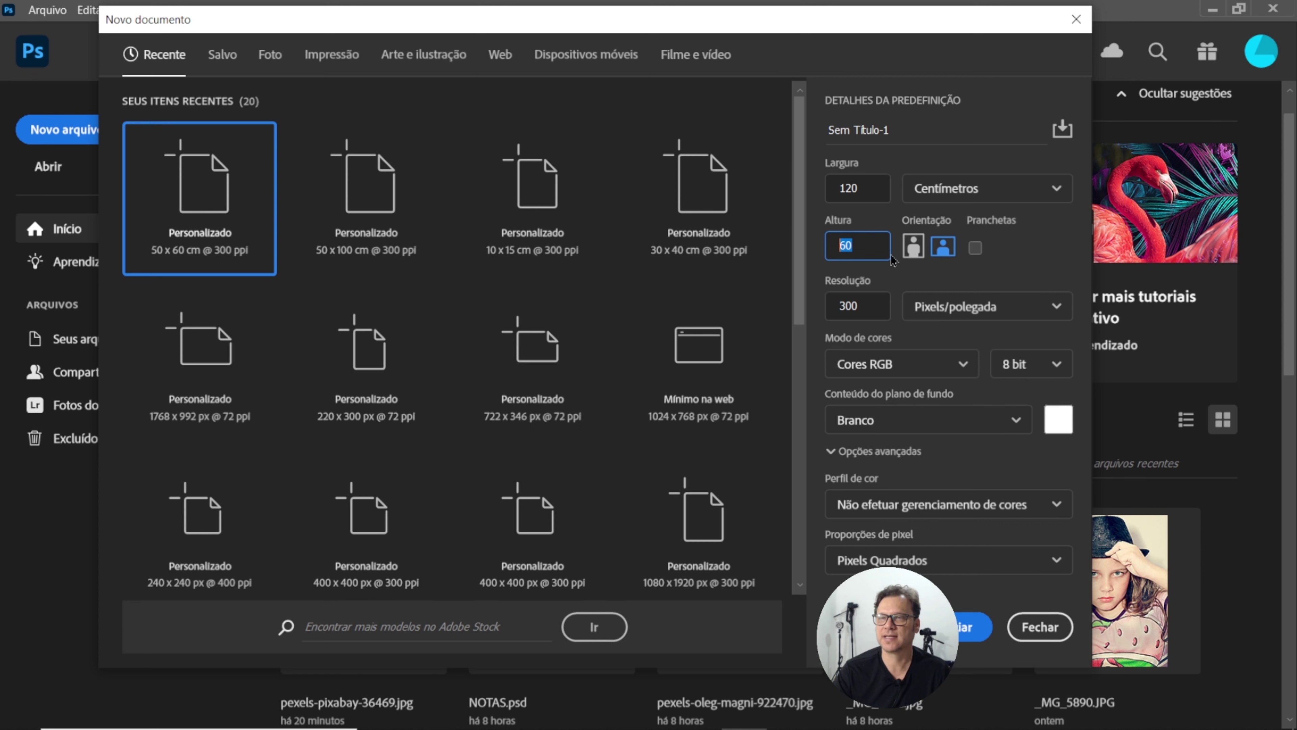
{"action": "left_click", "coordinate": [1008, 192]}
{"action": "left_click", "coordinate": [982, 195]}
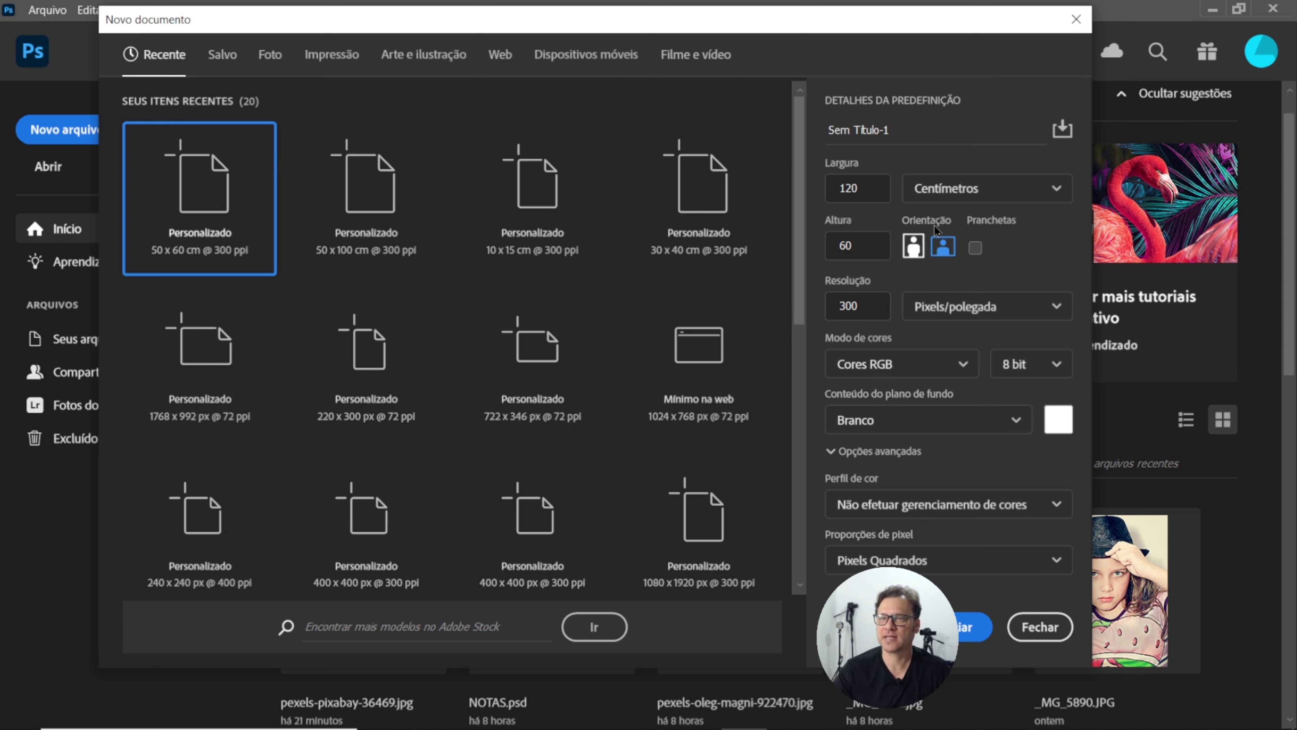
Keep landscape orientation and RGB colour, and create the 14173 × 7087 px white document.
{"action": "left_click", "coordinate": [916, 249]}
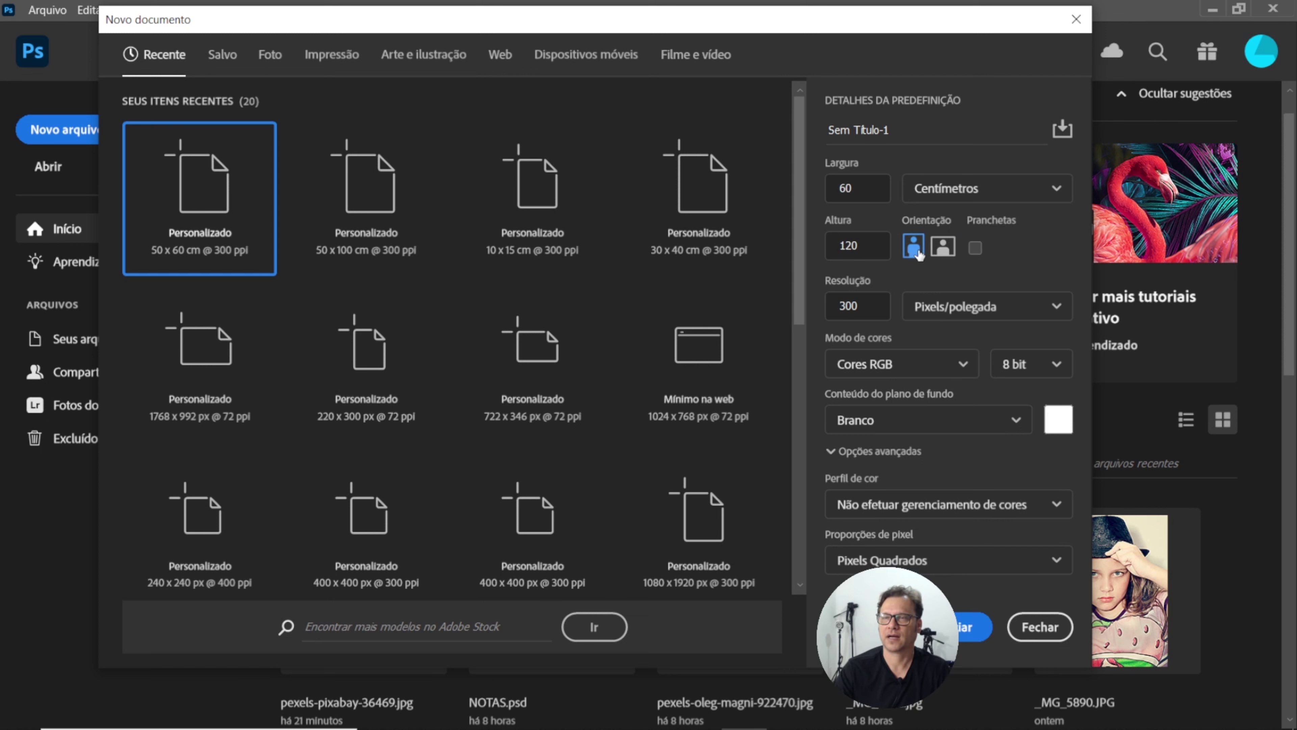
{"action": "left_click", "coordinate": [944, 253]}
{"action": "left_click", "coordinate": [916, 251]}
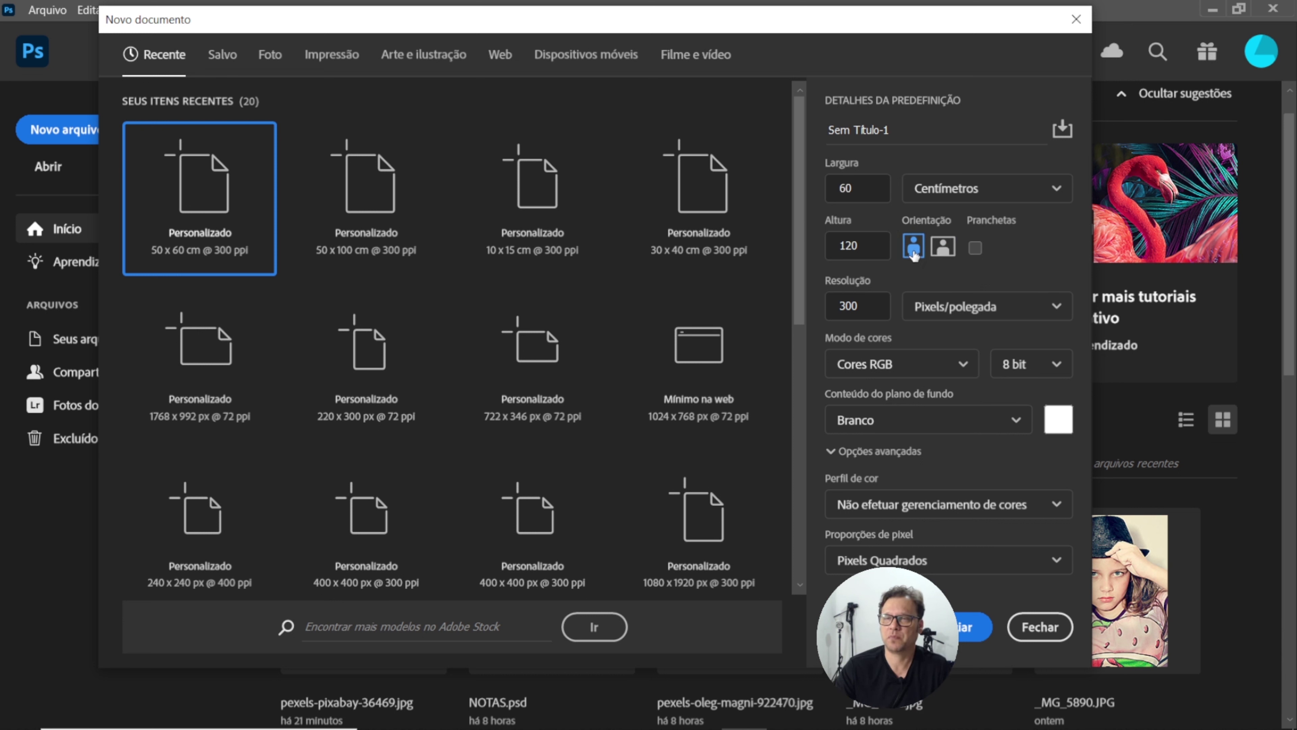
{"action": "left_click", "coordinate": [945, 250]}
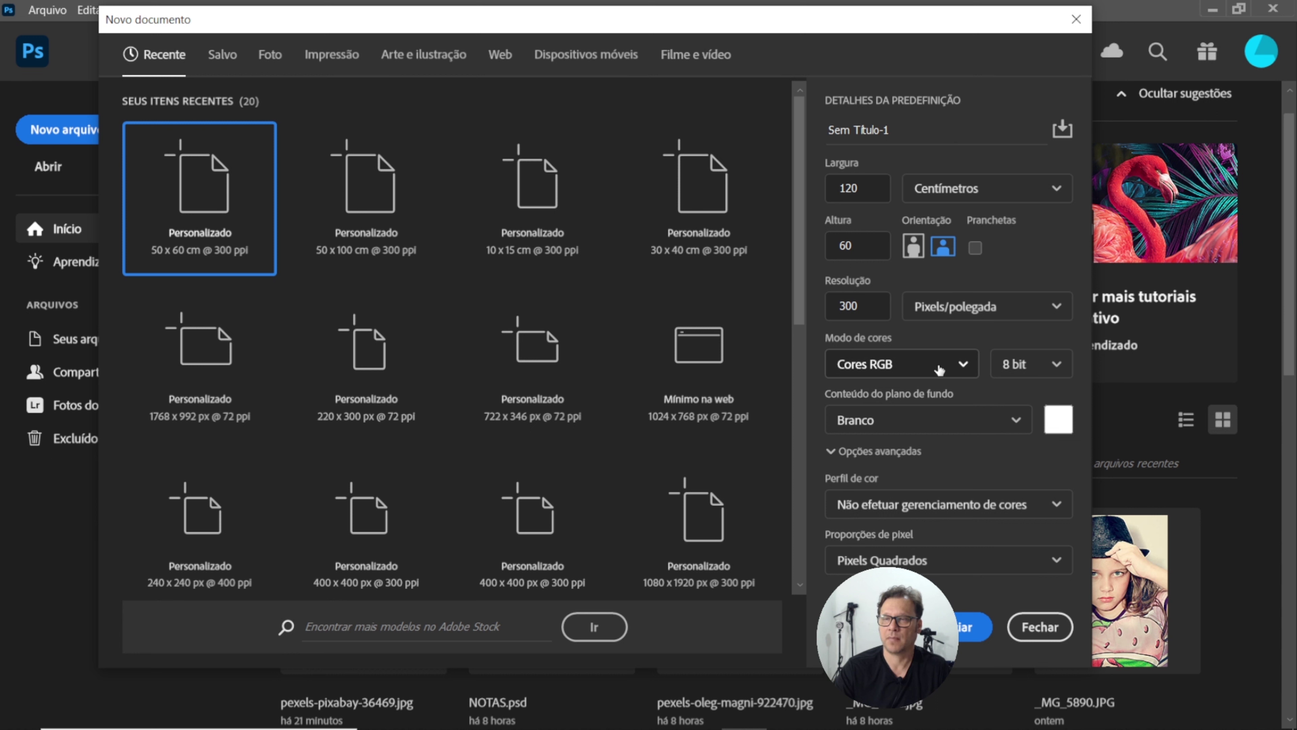
{"action": "left_click", "coordinate": [911, 368]}
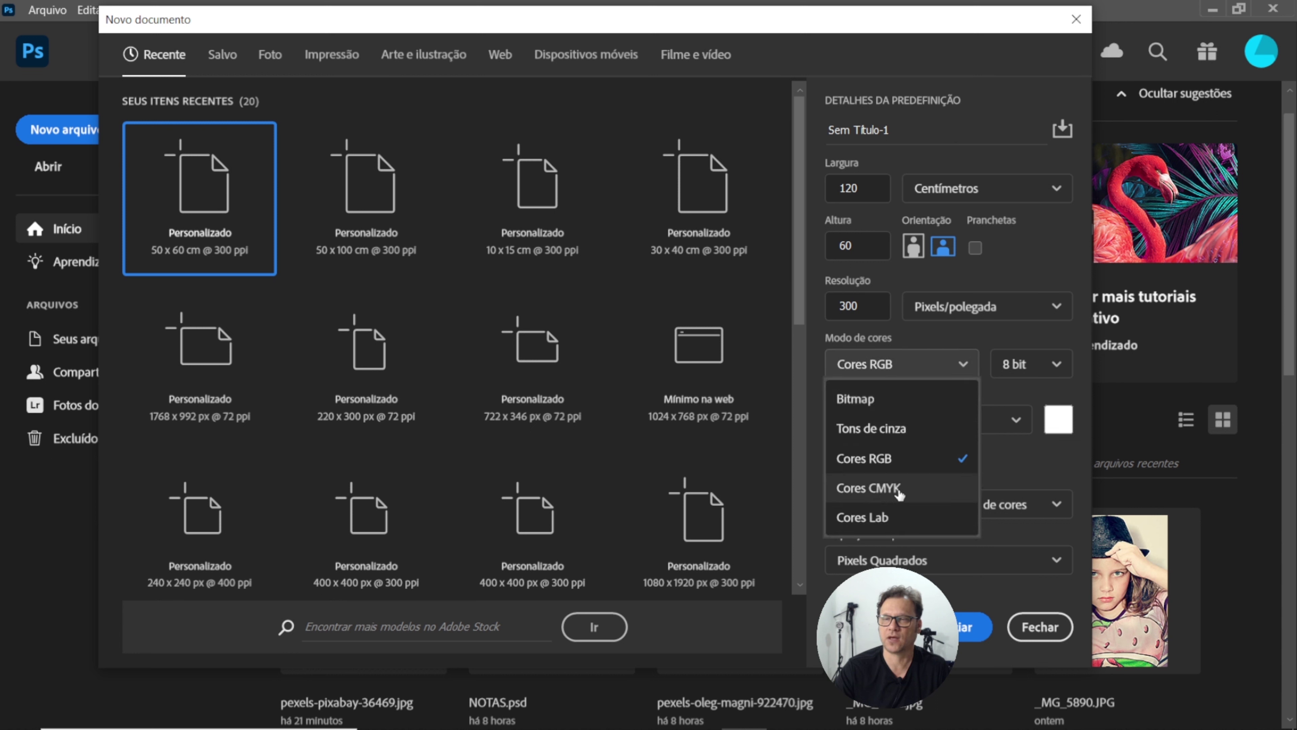
{"action": "left_click", "coordinate": [881, 381]}
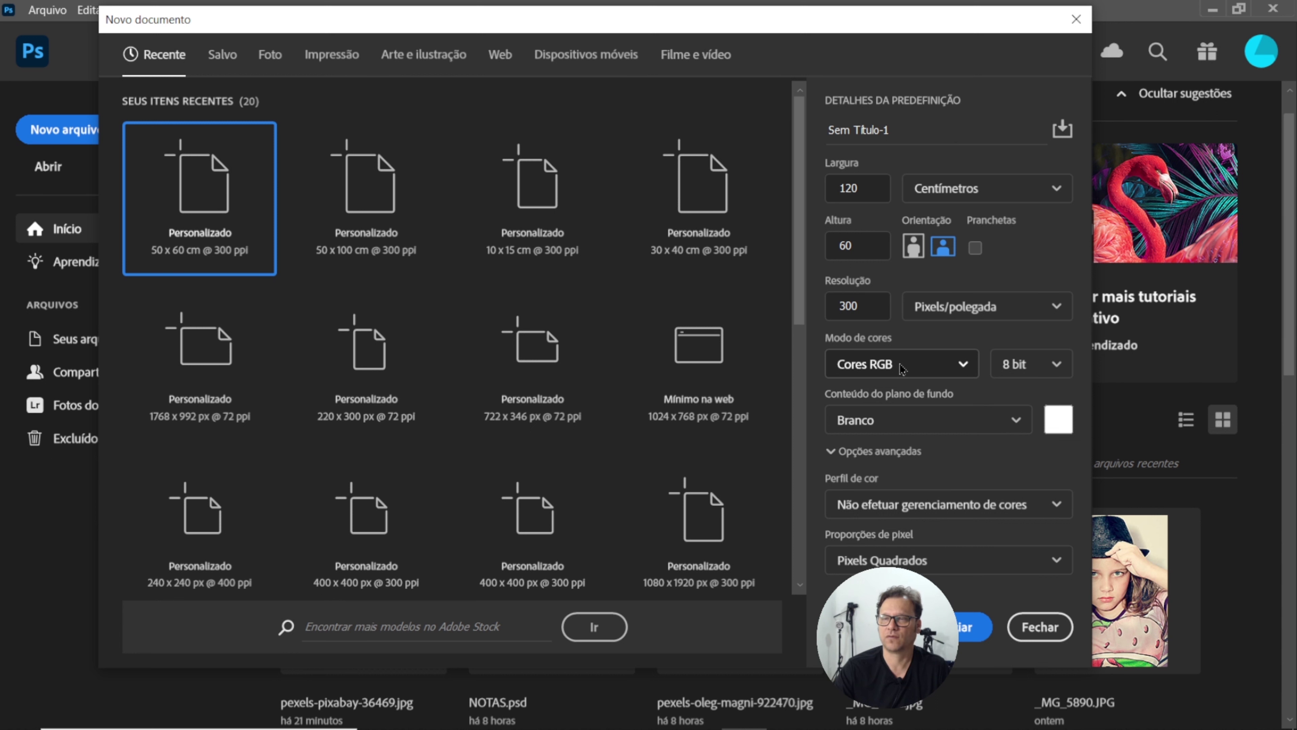
{"action": "left_click", "coordinate": [961, 638]}
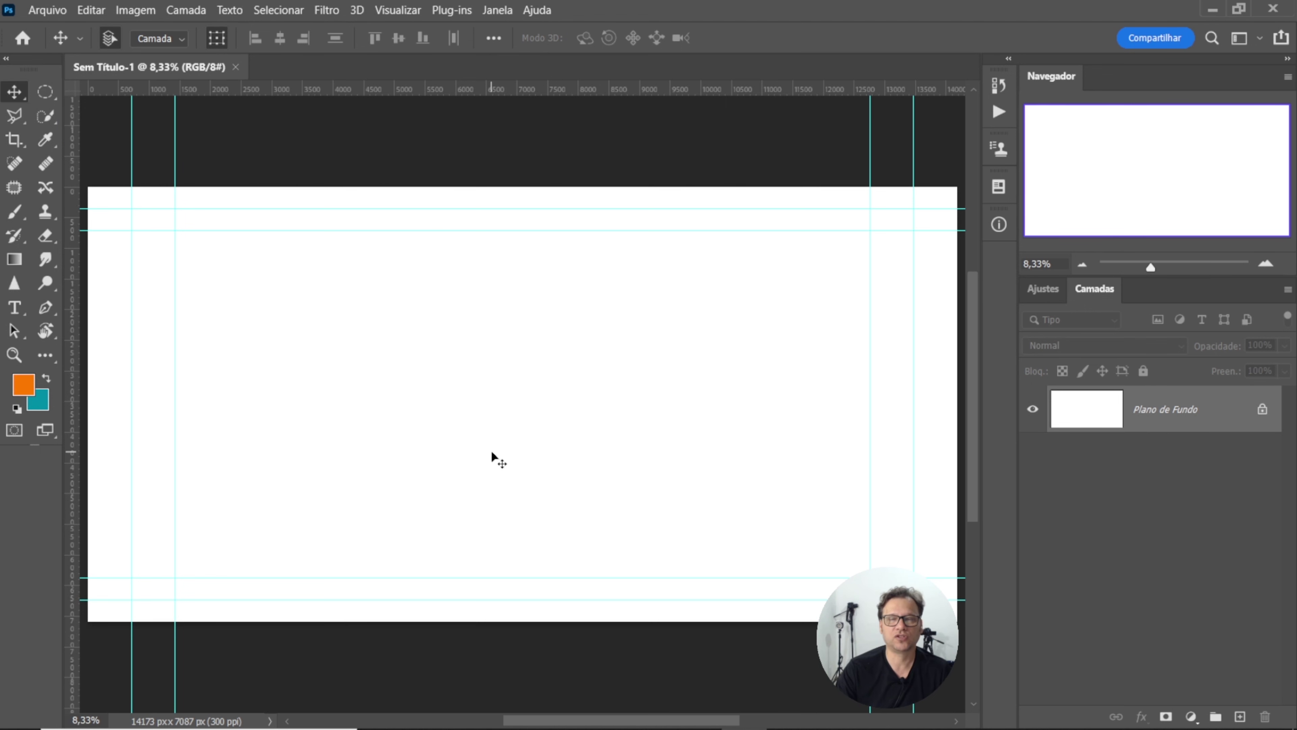
Rotate the canvas 90° clockwise to a 7087 × 14173 px portrait and zoom out.
{"action": "left_click", "coordinate": [136, 10]}
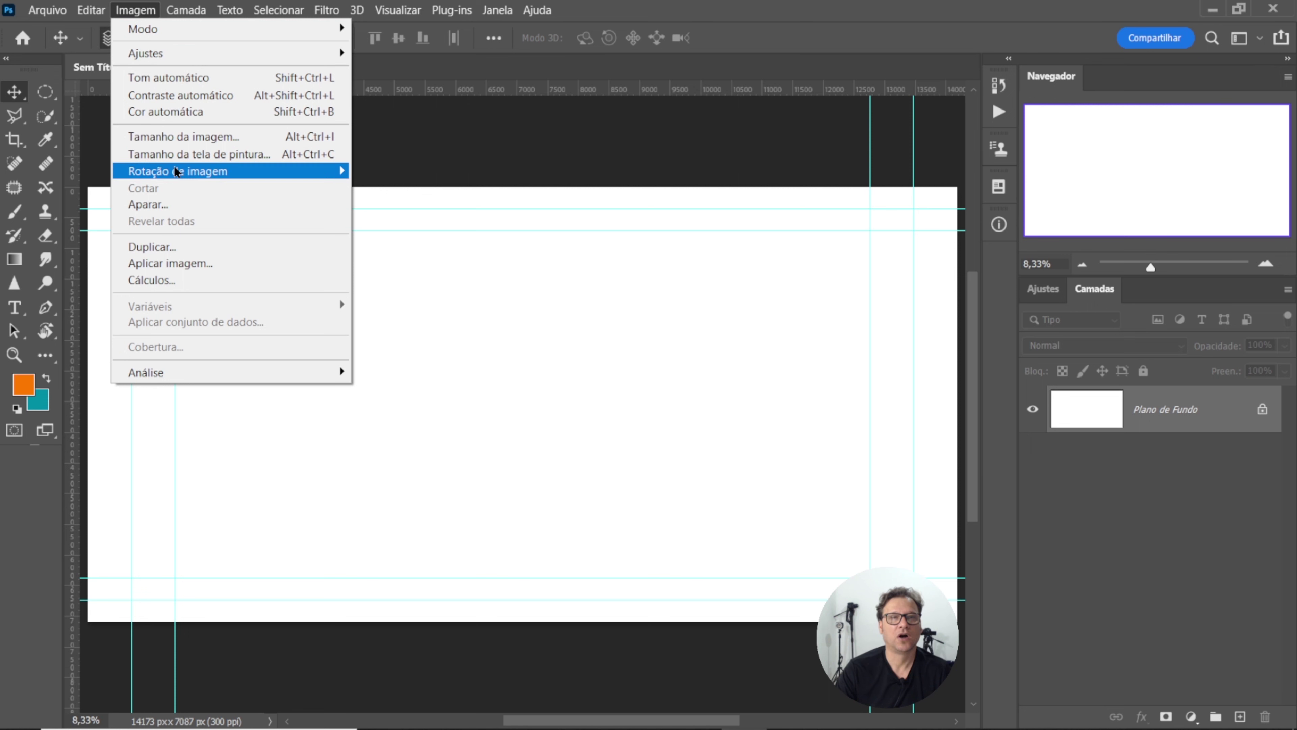
{"action": "mouse_move", "coordinate": [178, 170]}
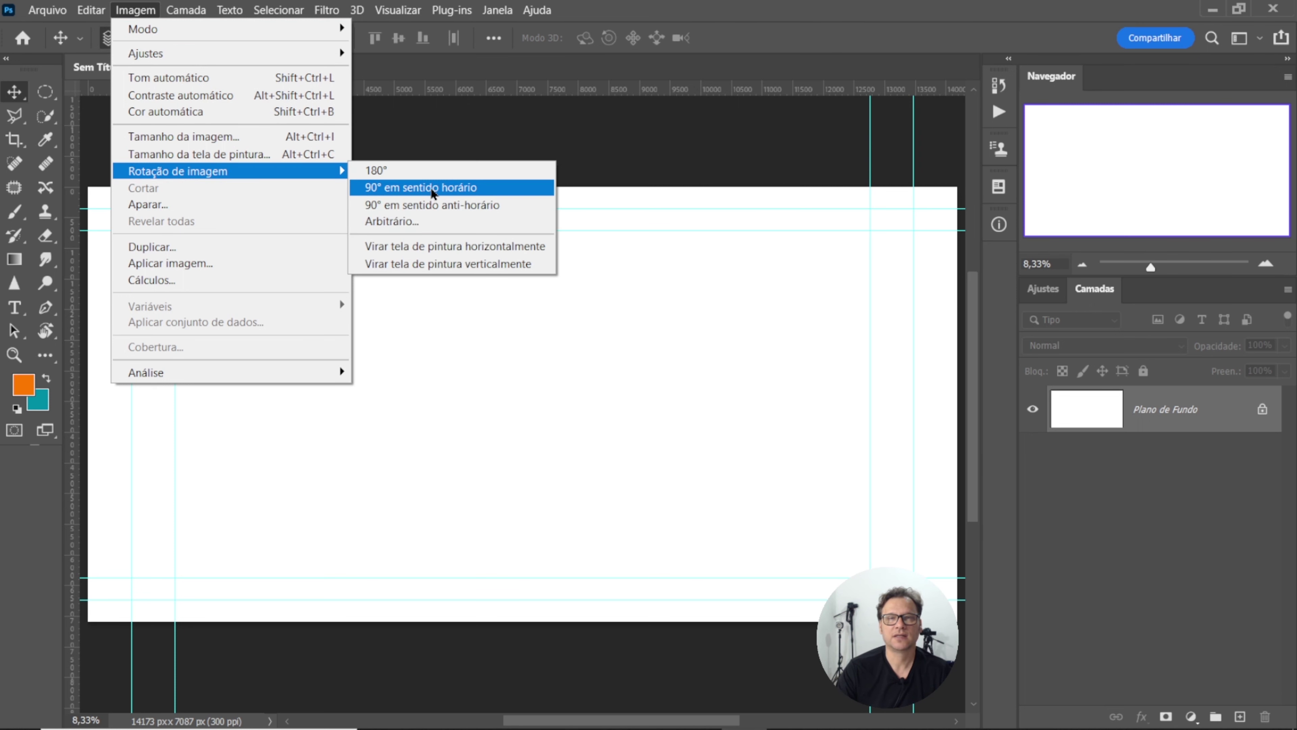
{"action": "left_click", "coordinate": [432, 187]}
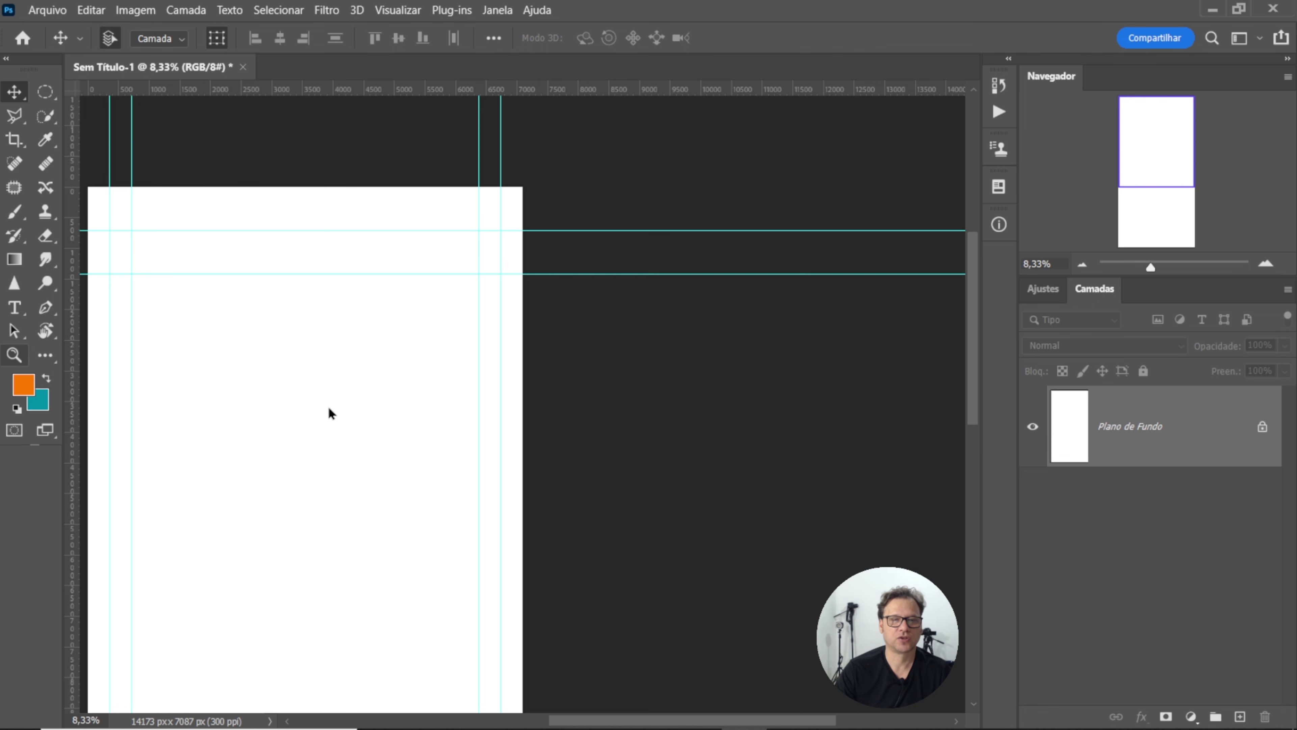
{"action": "left_click", "coordinate": [305, 372], "text": "alt"}
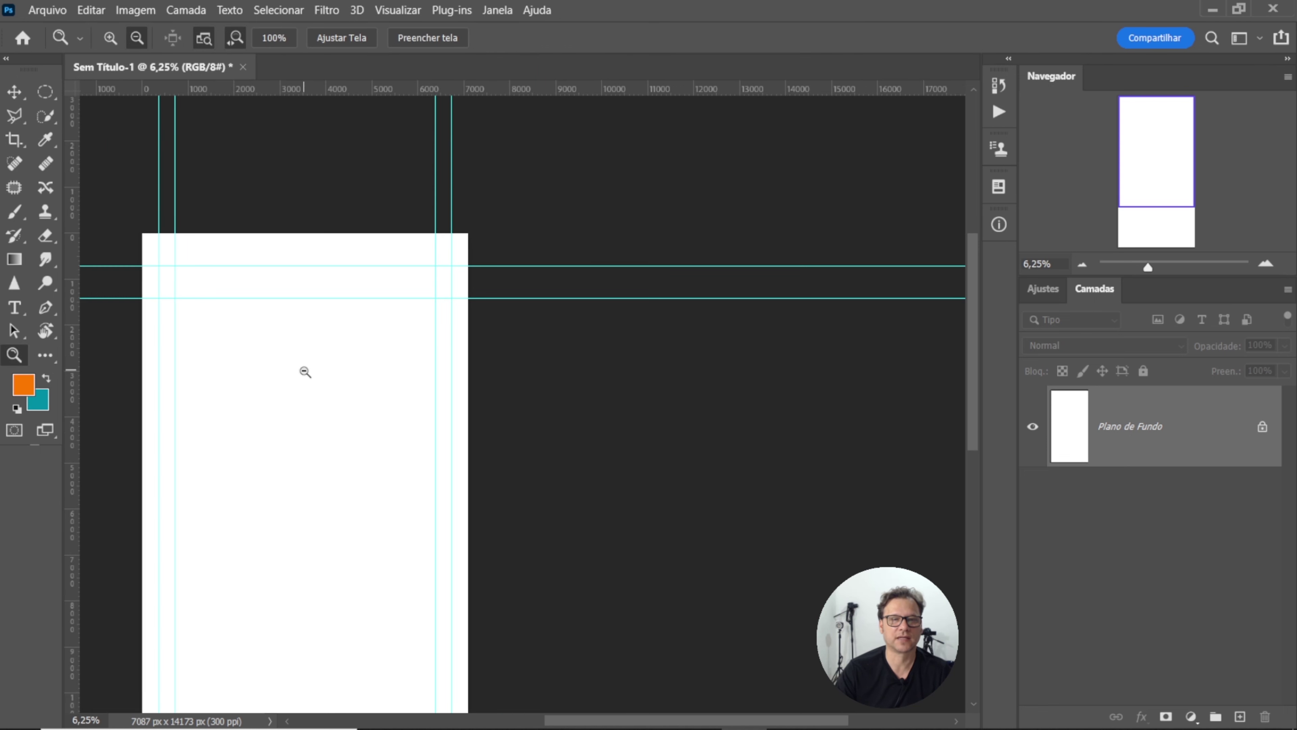
{"action": "scroll", "coordinate": [493, 392], "scroll_direction": "down", "scroll_amount": 1}
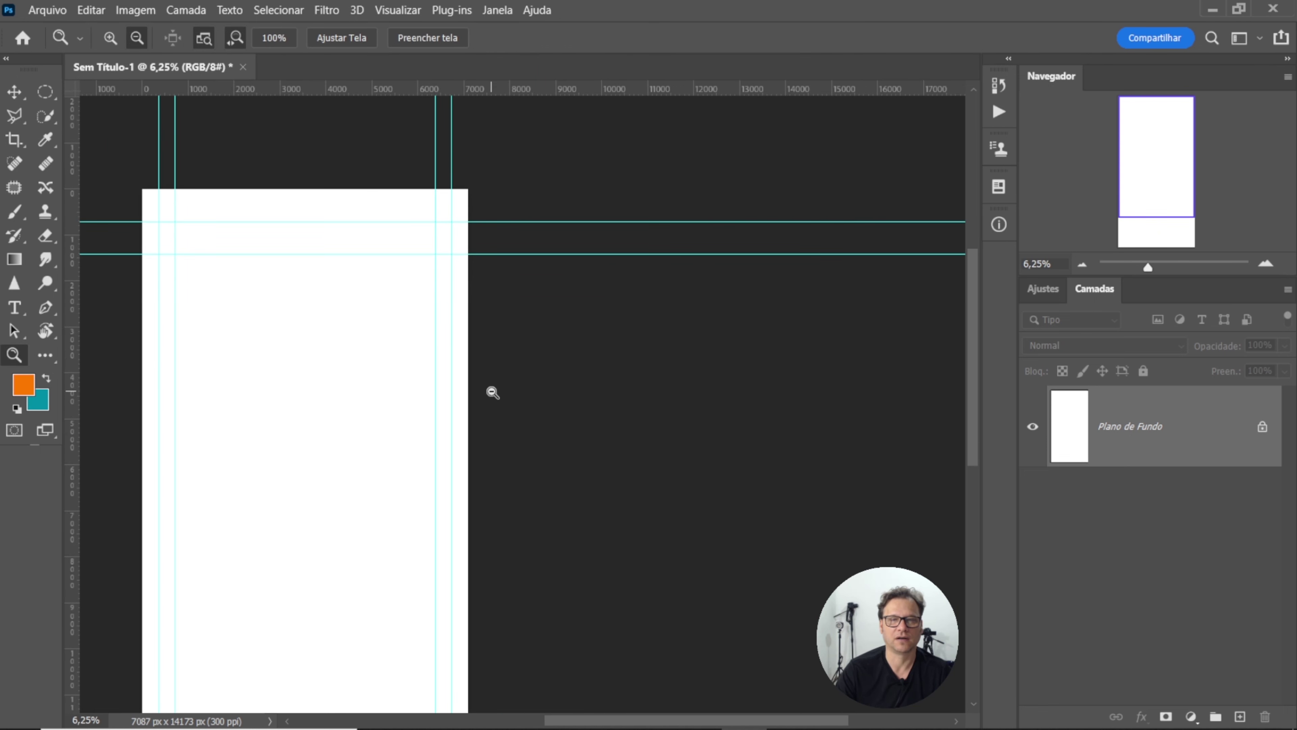
{"action": "scroll", "coordinate": [475, 388], "scroll_direction": "down", "scroll_amount": 1}
{"action": "left_click", "coordinate": [326, 381], "text": "alt"}
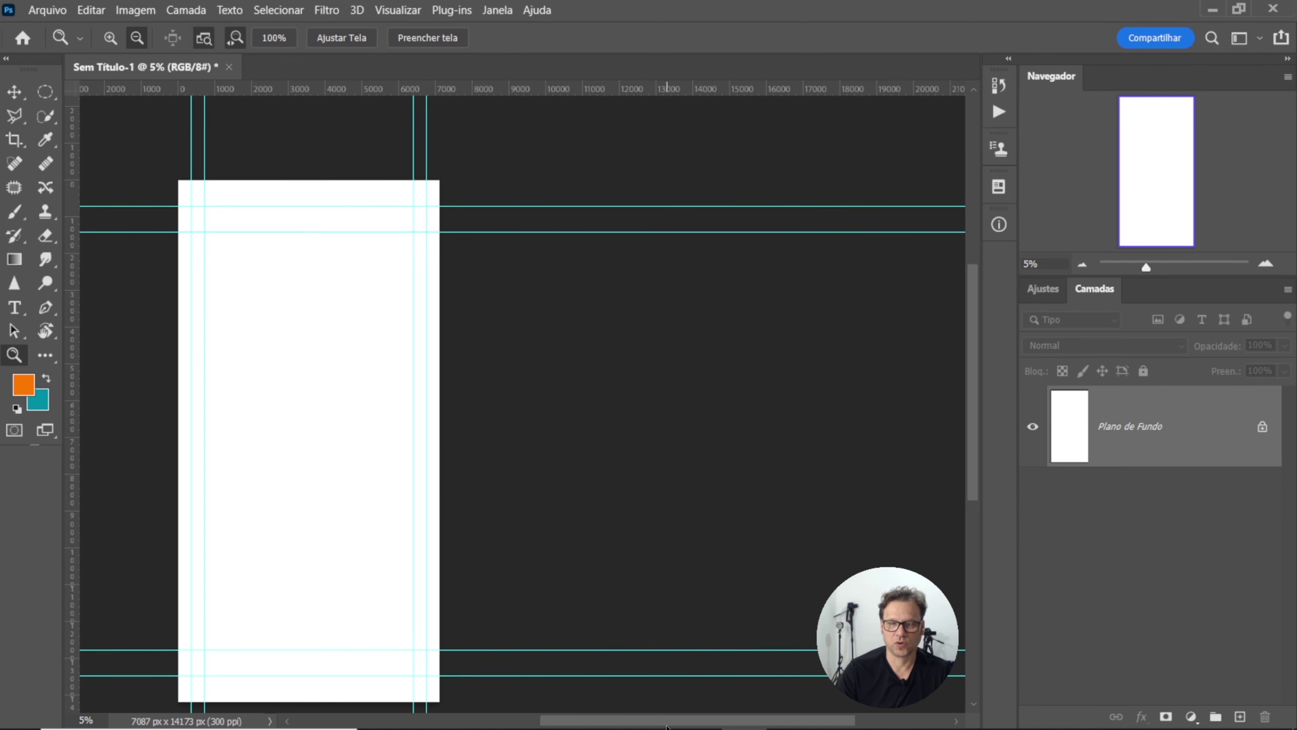
{"action": "left_click_drag", "start_coordinate": [667, 723], "coordinate": [603, 723]}
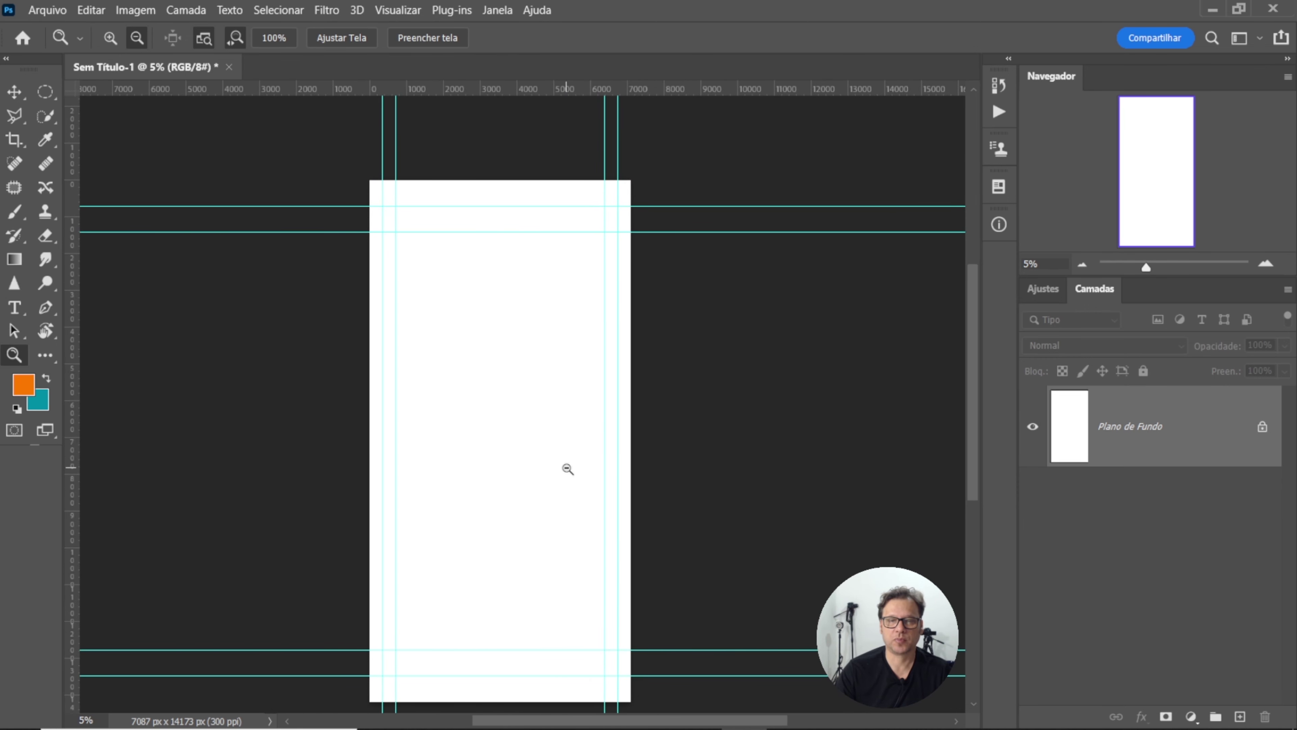
{"action": "left_click", "coordinate": [567, 469], "text": "alt"}
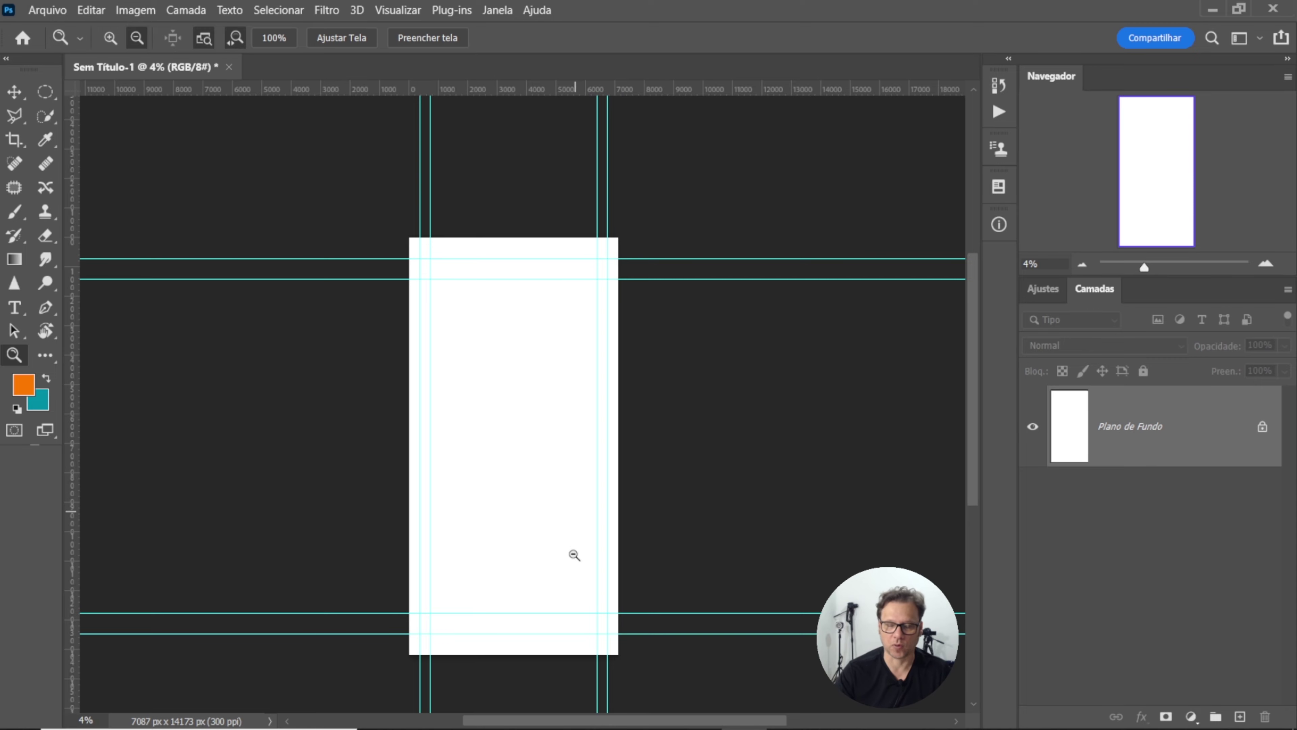
{"action": "mouse_move", "coordinate": [515, 712]}
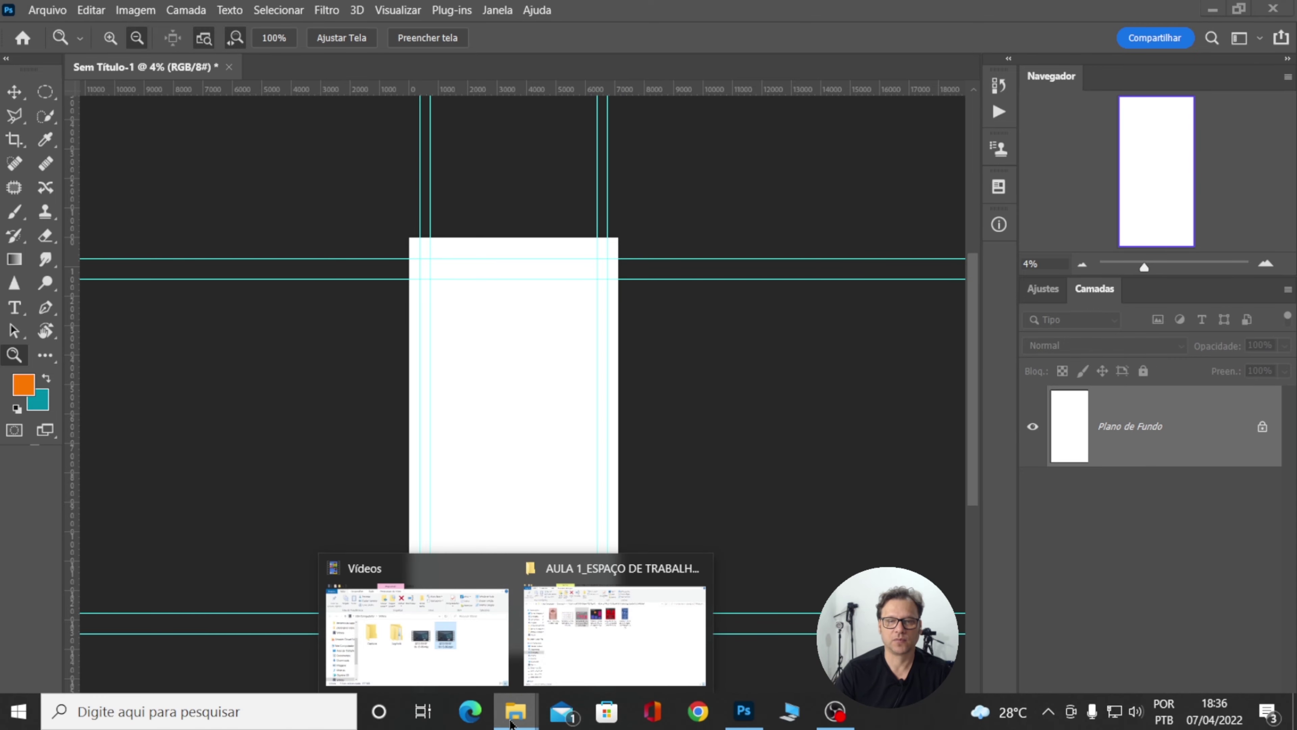
Drag pexels-oleg-magni-922470.jpg from the AULA 1 folder onto the Photoshop canvas.
{"action": "left_click", "coordinate": [600, 659]}
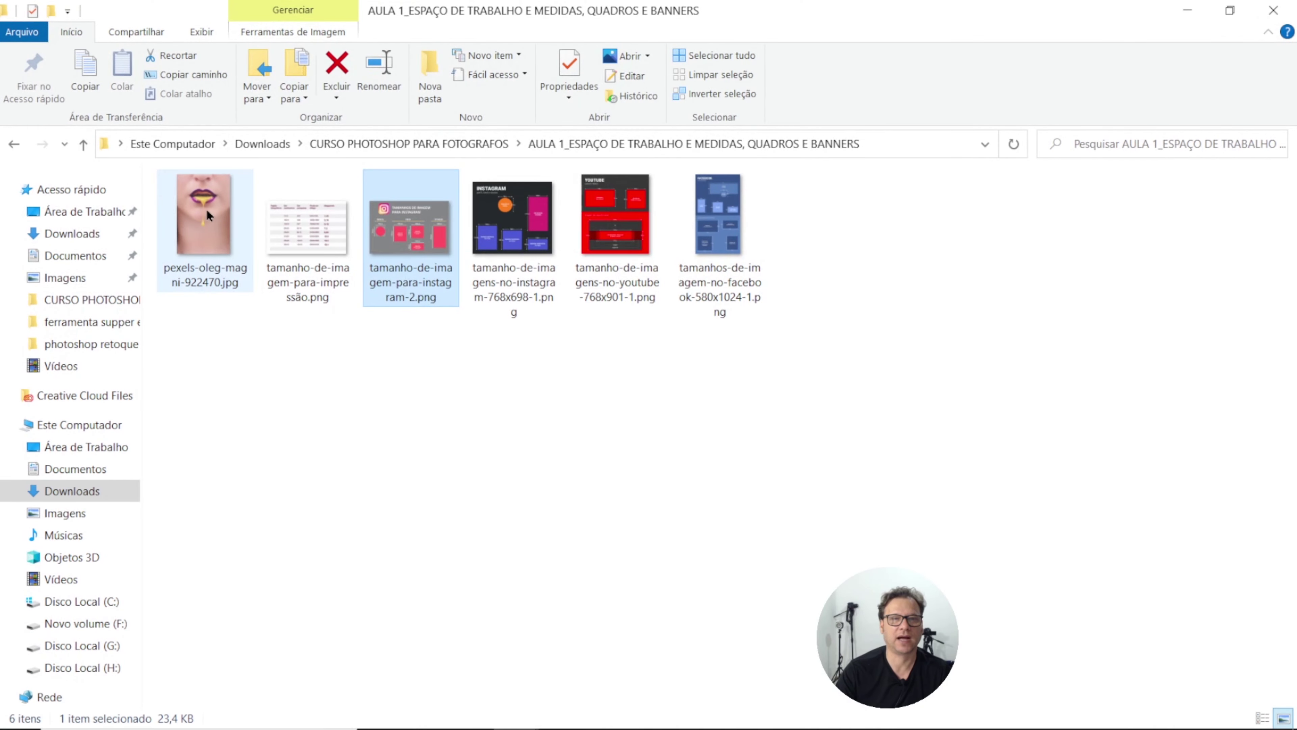
{"action": "left_click_drag", "start_coordinate": [207, 211], "coordinate": [408, 476]}
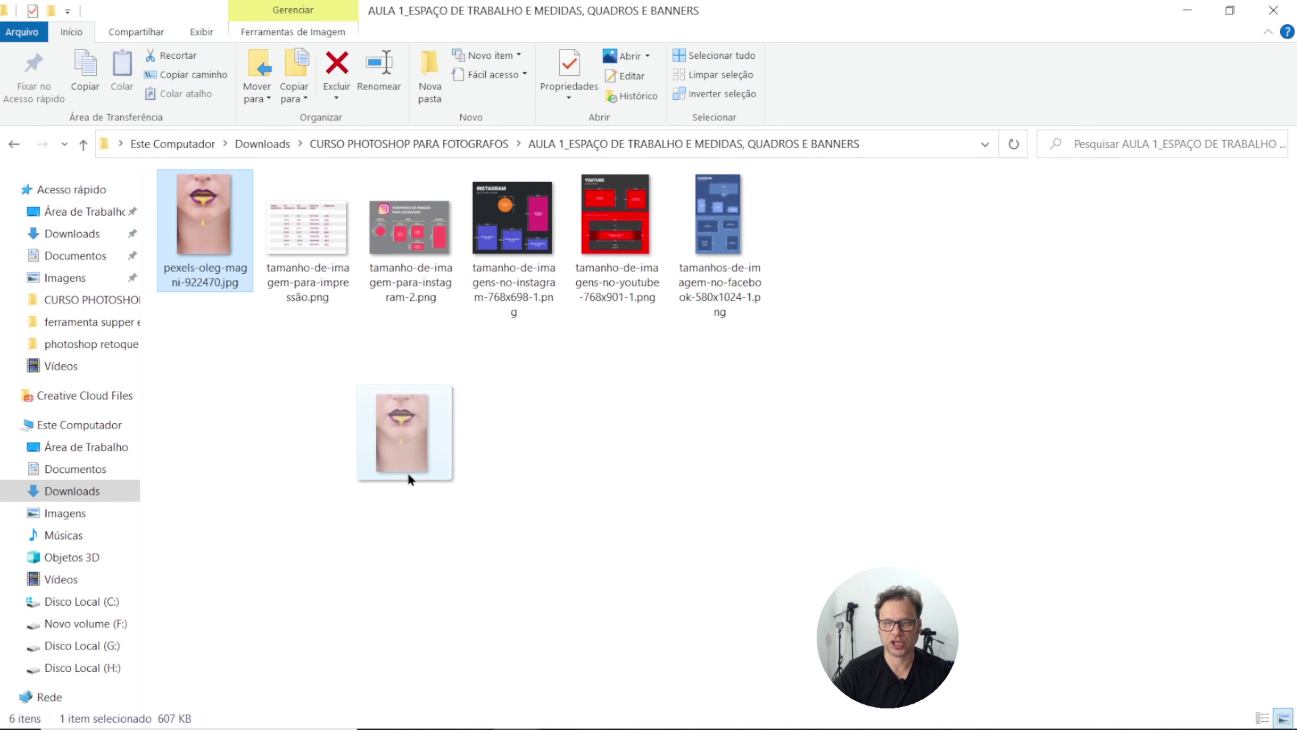
{"action": "mouse_move", "coordinate": [409, 478]}
{"action": "left_mouse_down"}
{"action": "mouse_move", "coordinate": [501, 723]}
{"action": "mouse_move", "coordinate": [687, 623]}
{"action": "left_mouse_up"}
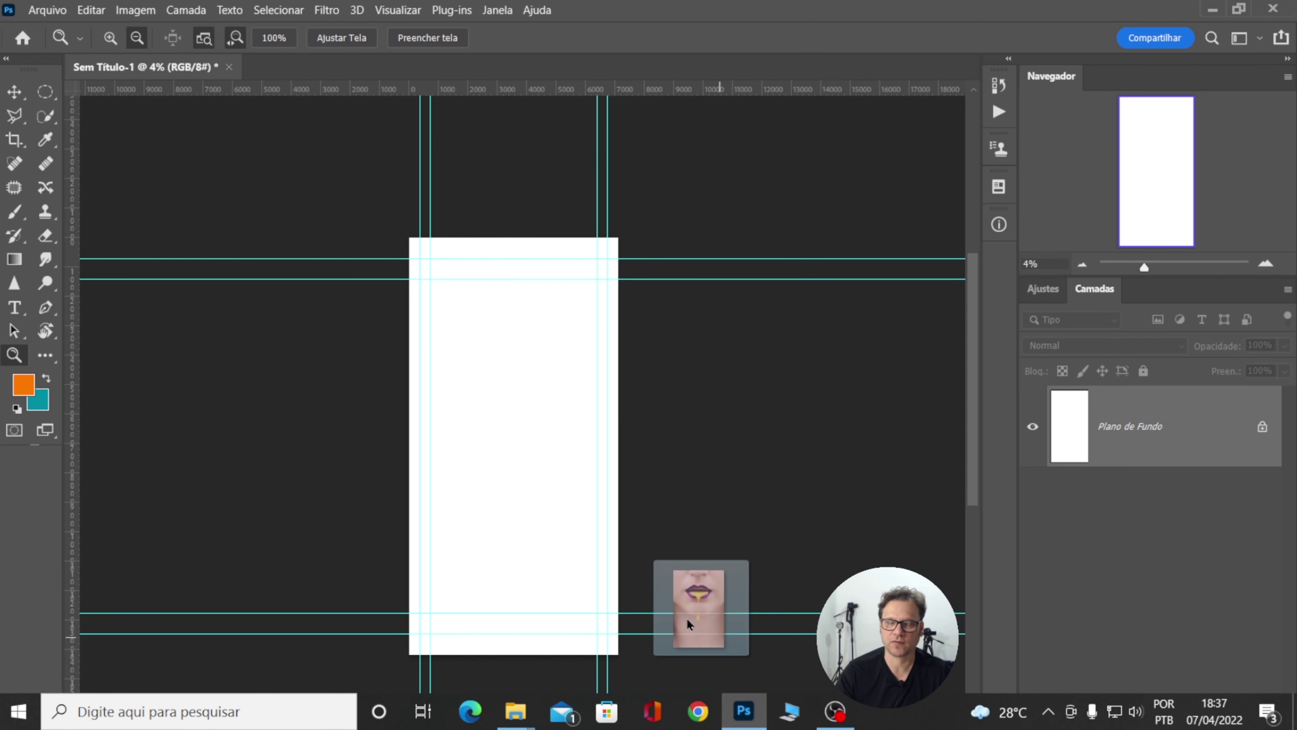
{"action": "left_click_drag", "start_coordinate": [687, 623], "coordinate": [520, 423]}
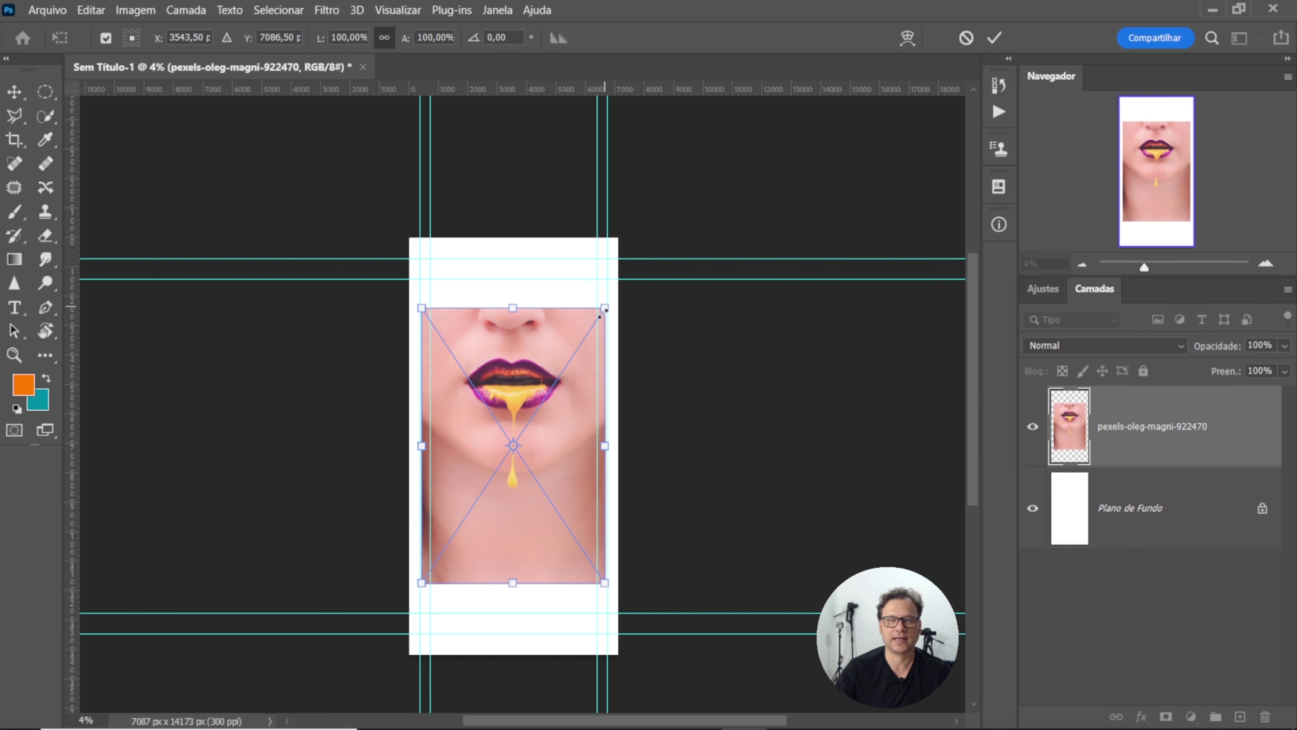
Scale the lips photo proportionally to 159.51% to span the canvas width, then shift it down.
{"action": "left_click_drag", "start_coordinate": [603, 311], "coordinate": [493, 475]}
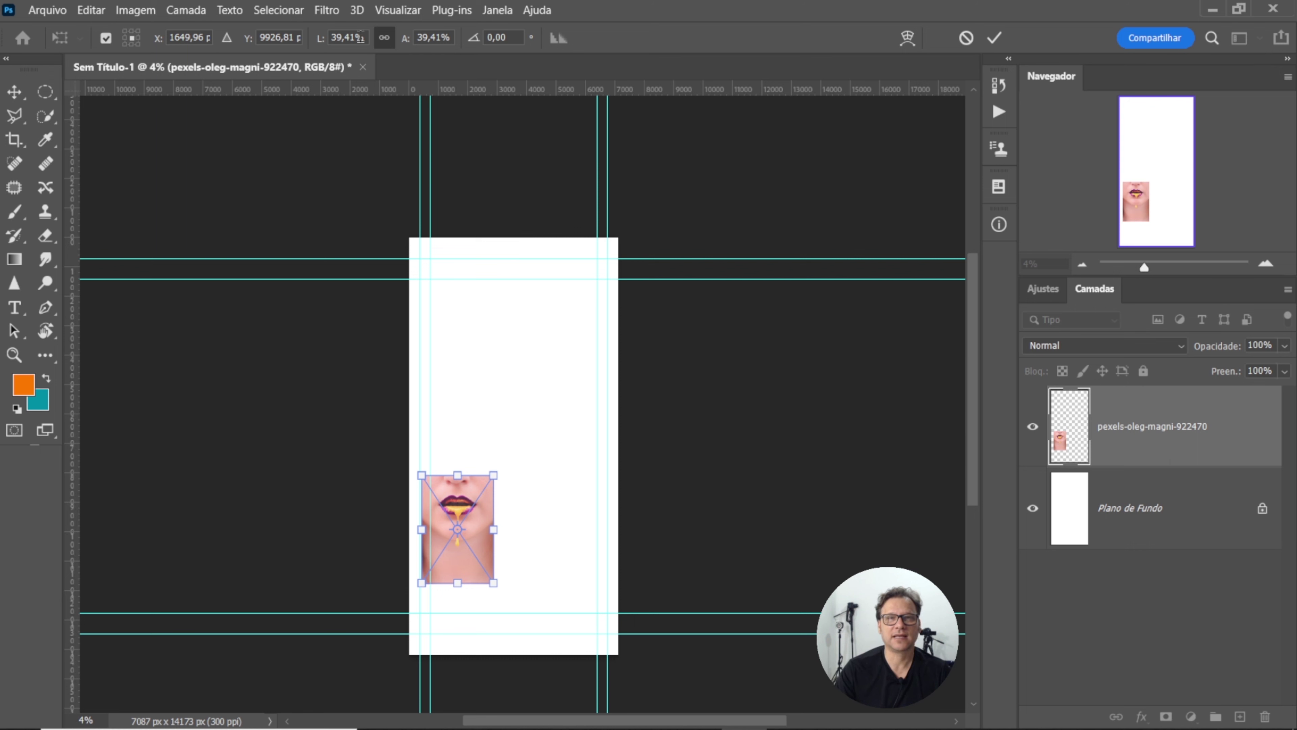
{"action": "left_click", "coordinate": [386, 42]}
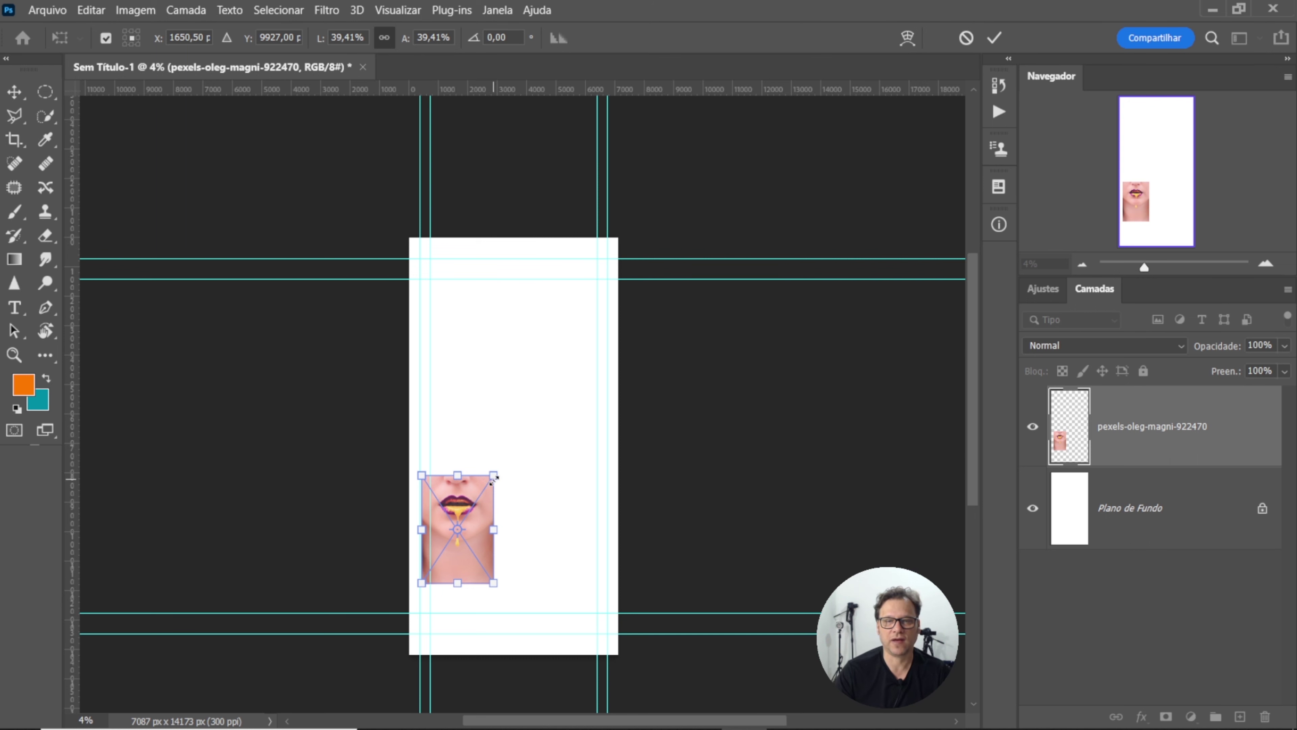
{"action": "left_click_drag", "start_coordinate": [494, 476], "coordinate": [567, 365]}
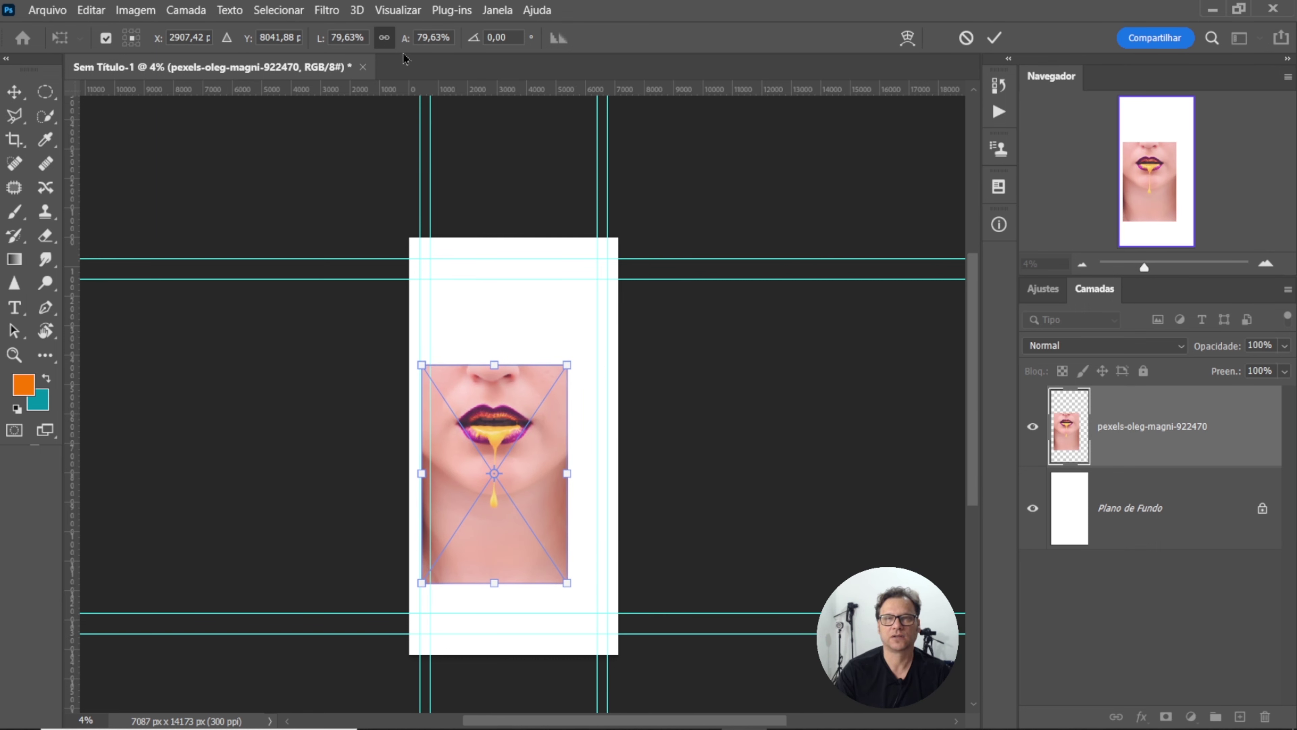
{"action": "mouse_move", "coordinate": [567, 365]}
{"action": "left_mouse_down"}
{"action": "mouse_move", "coordinate": [701, 238]}
{"action": "mouse_move", "coordinate": [665, 218]}
{"action": "left_mouse_up"}
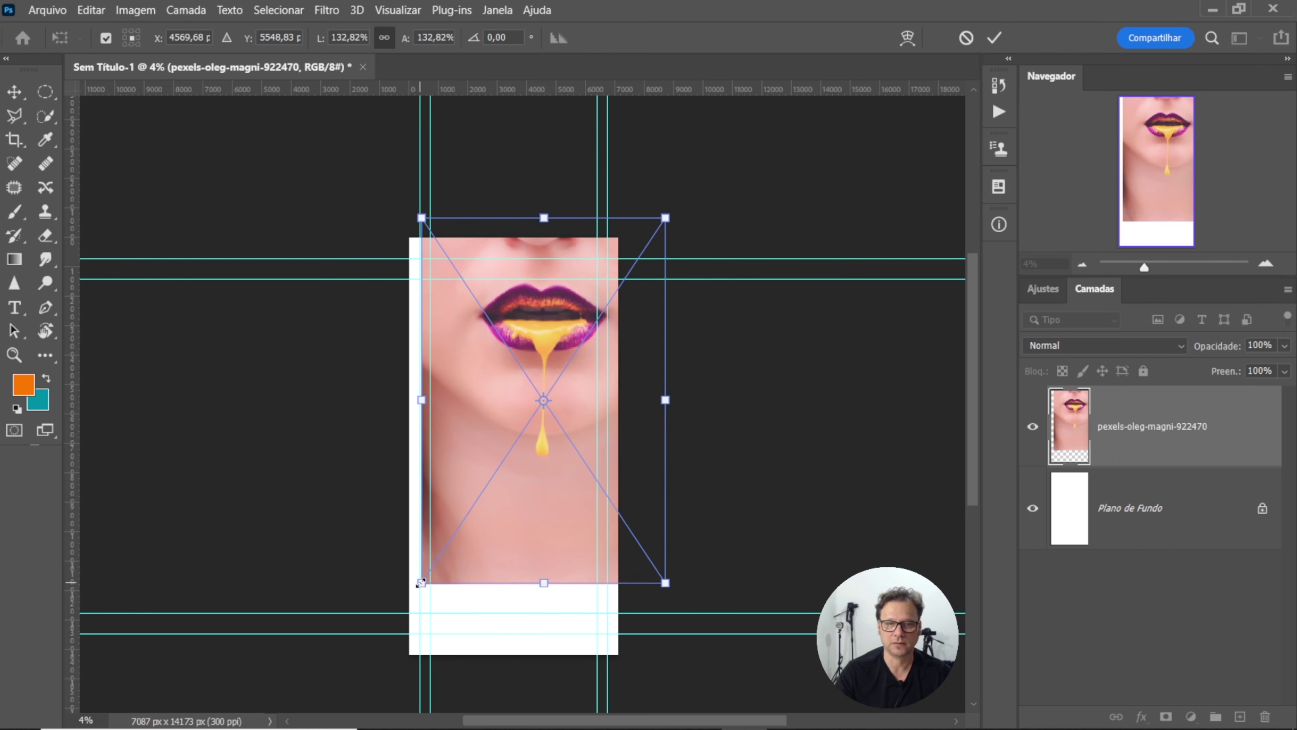
{"action": "left_click_drag", "start_coordinate": [421, 583], "coordinate": [372, 657]}
{"action": "mouse_move", "coordinate": [549, 487]}
{"action": "left_mouse_down"}
{"action": "mouse_move", "coordinate": [541, 522]}
{"action": "mouse_move", "coordinate": [542, 504]}
{"action": "left_mouse_up"}
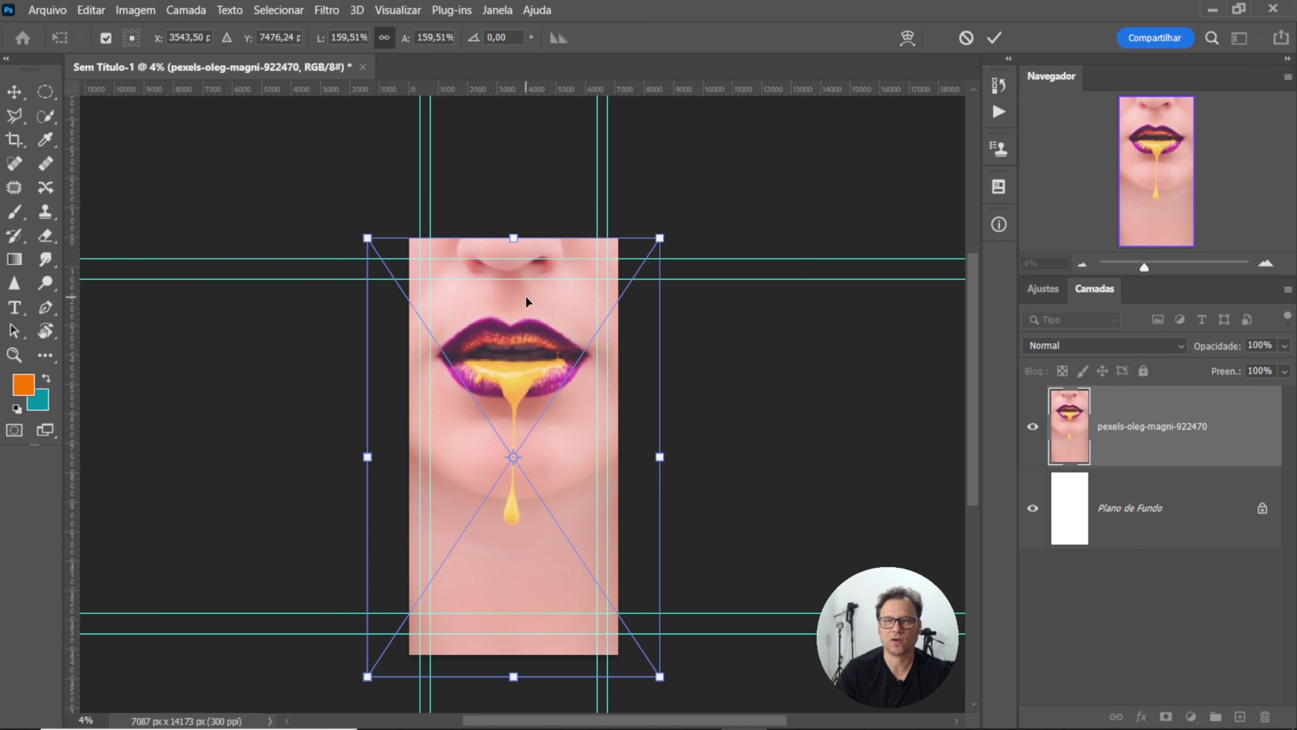
{"action": "left_click_drag", "start_coordinate": [526, 295], "coordinate": [526, 305]}
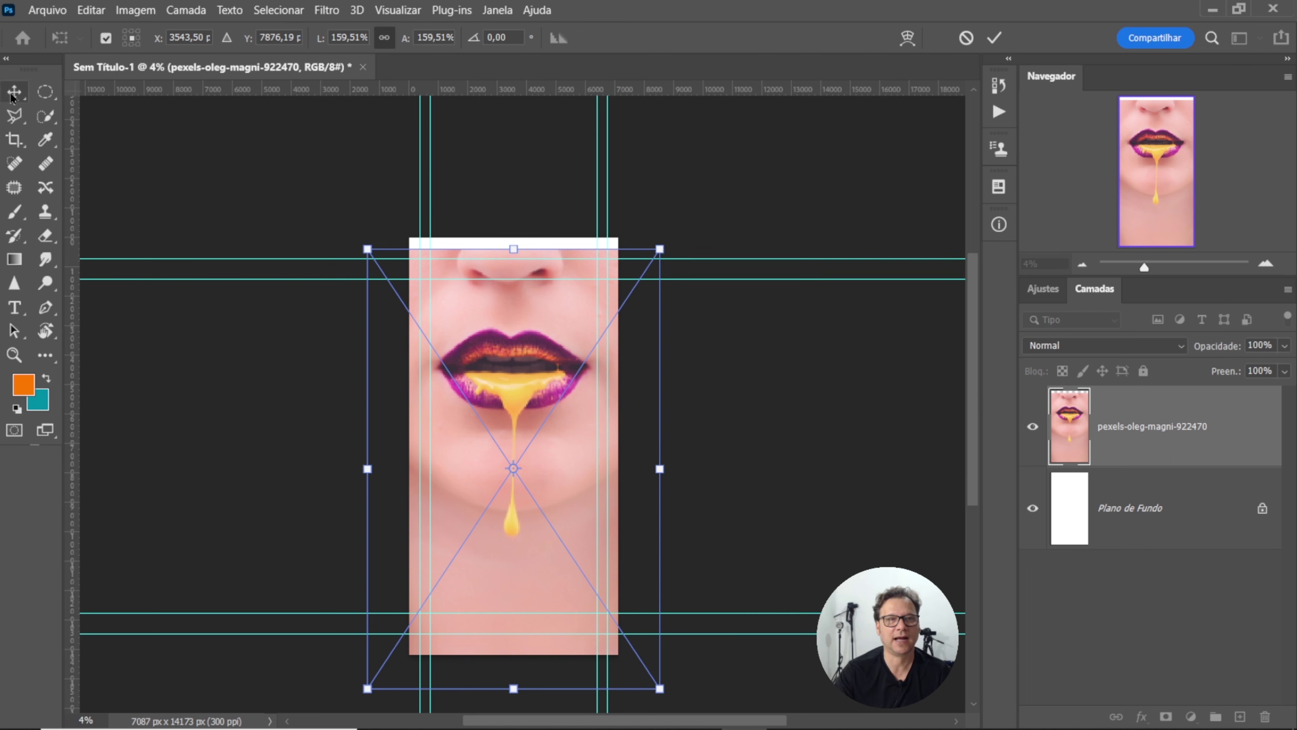
Commit the photo placement and confirm the image size is 60 × 120 cm at 300 ppi.
{"action": "left_click", "coordinate": [994, 37]}
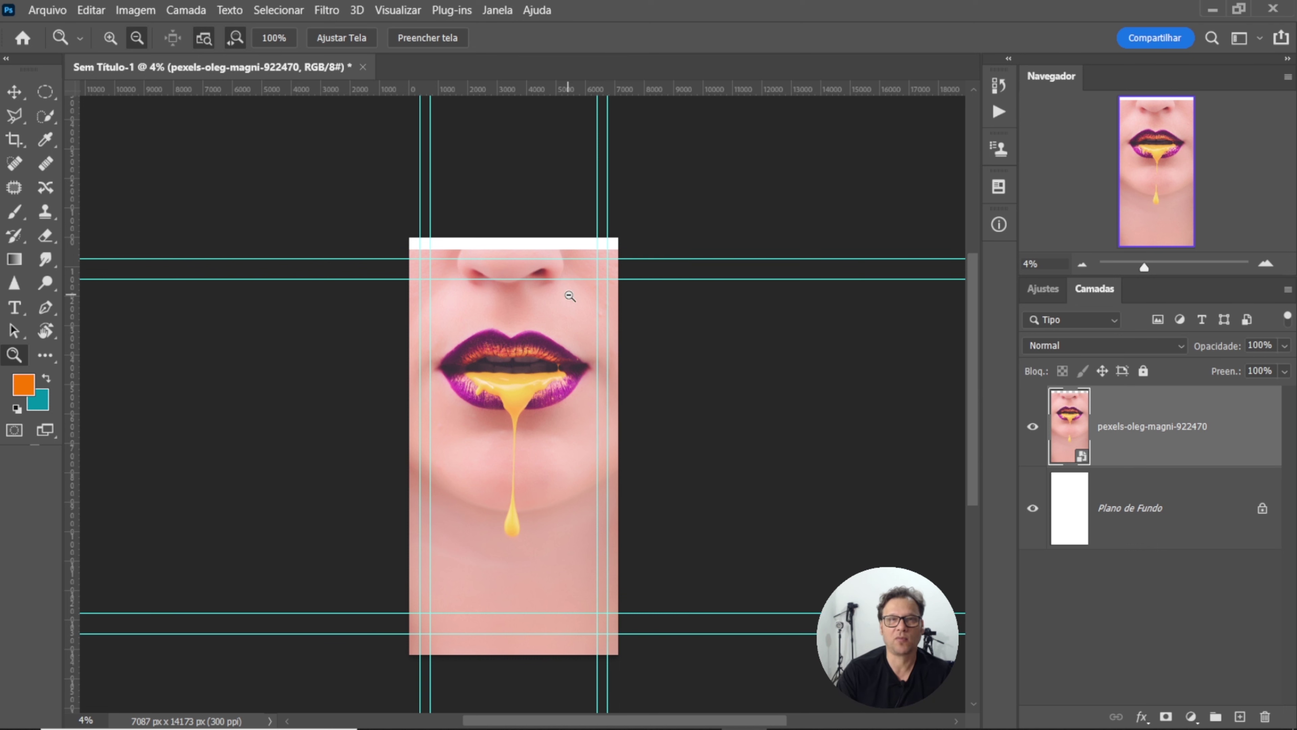
{"action": "left_click", "coordinate": [142, 12]}
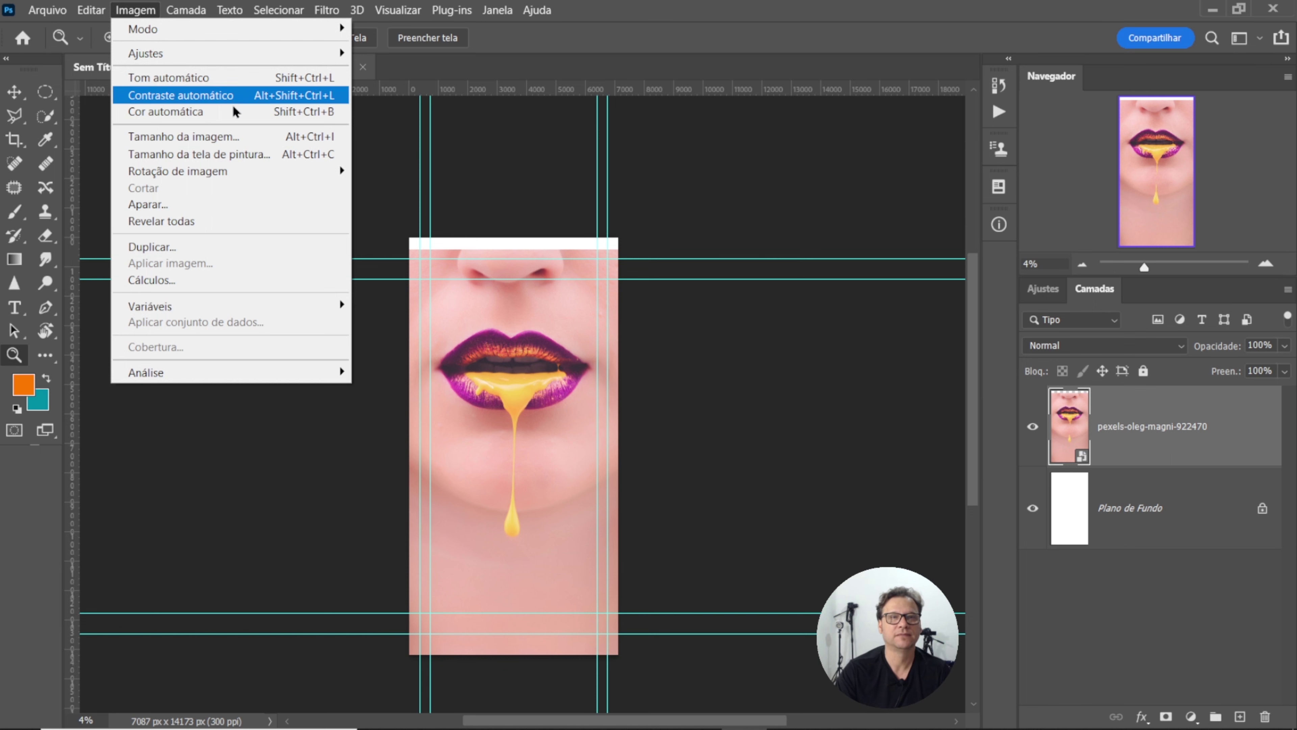
{"action": "left_click", "coordinate": [193, 136]}
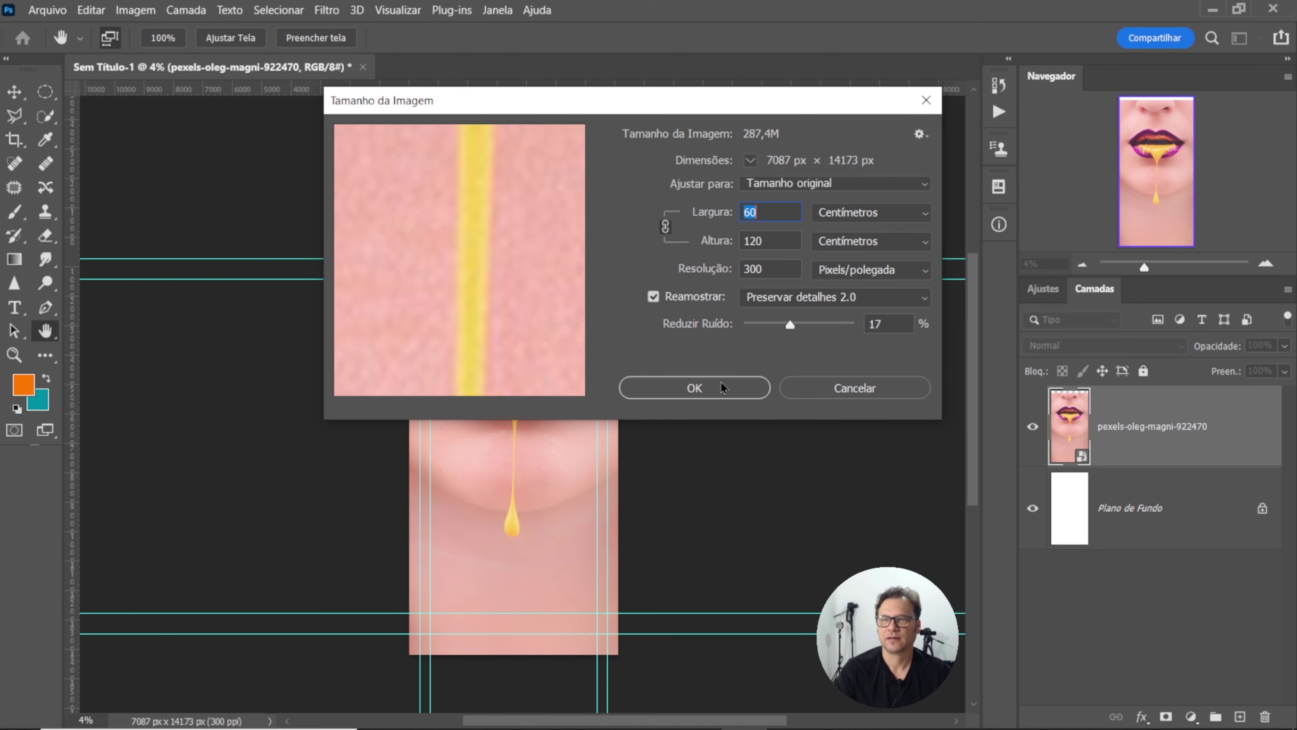
{"action": "left_click", "coordinate": [878, 391]}
{"action": "key", "text": "z"}
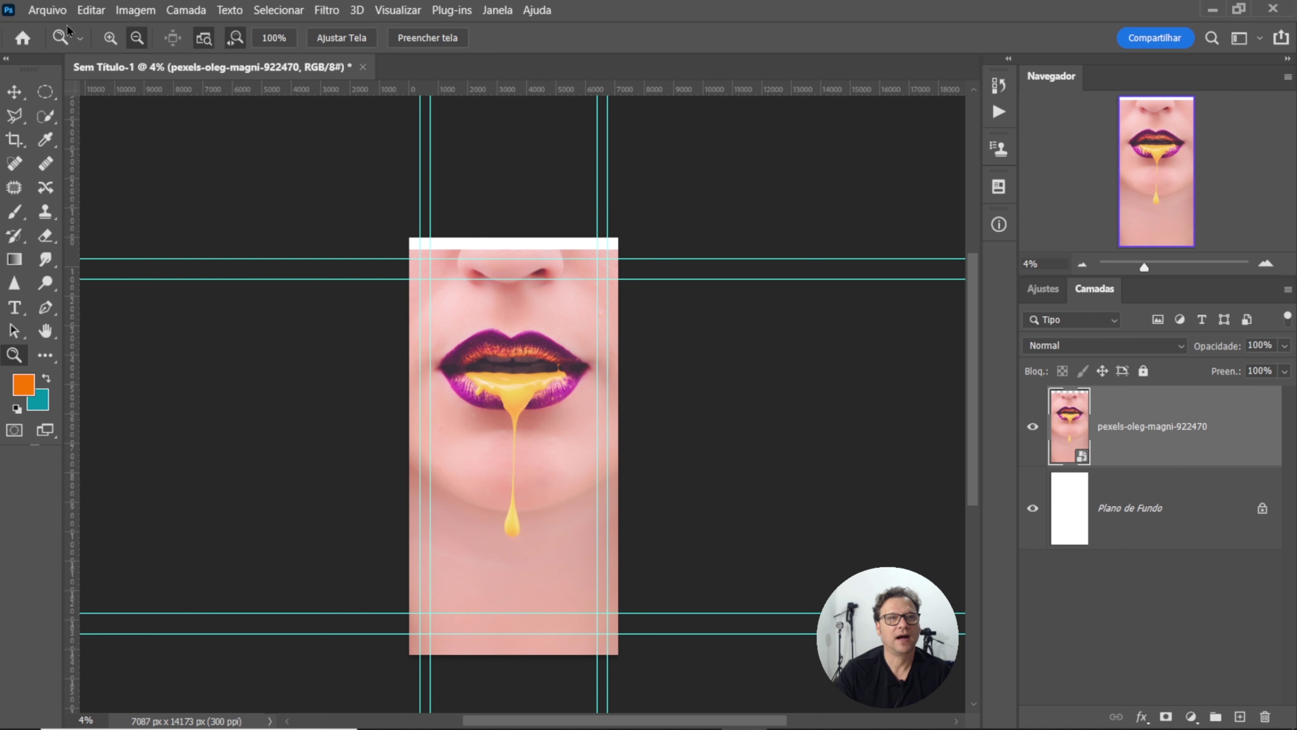
{"action": "left_click", "coordinate": [47, 10]}
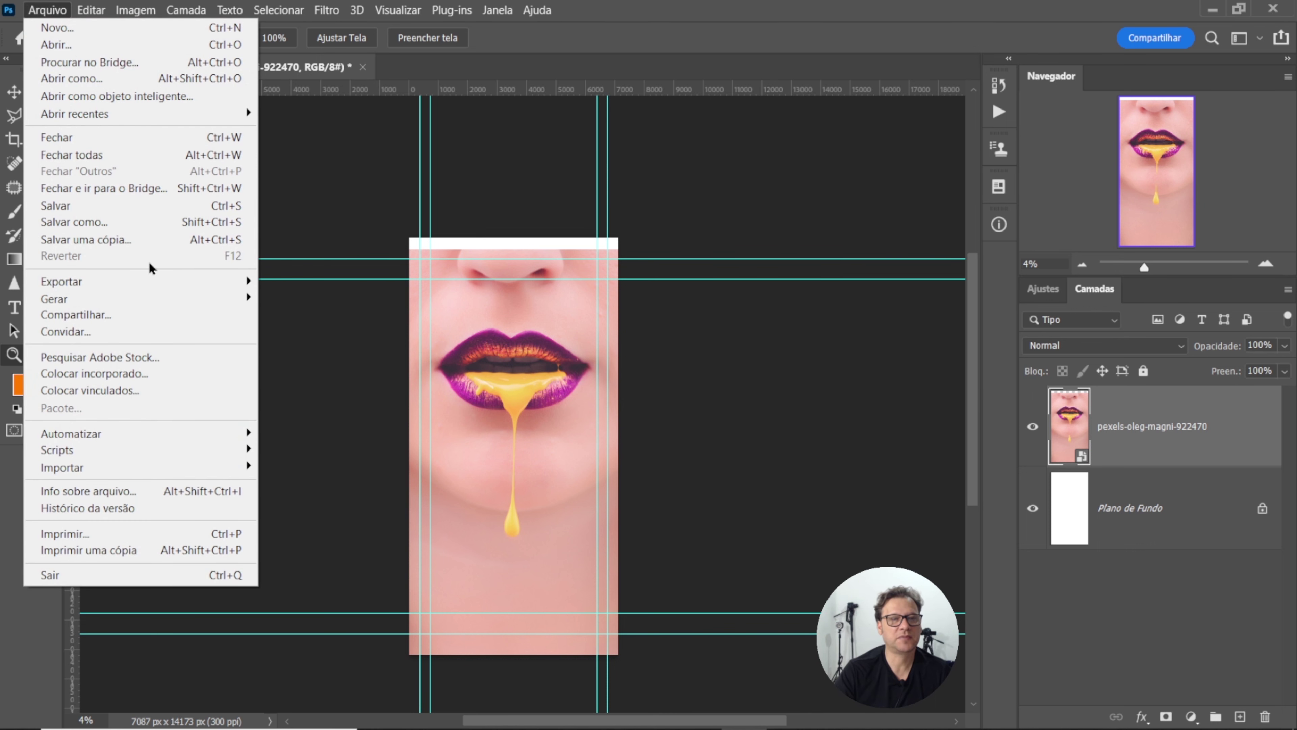
{"action": "mouse_move", "coordinate": [61, 280]}
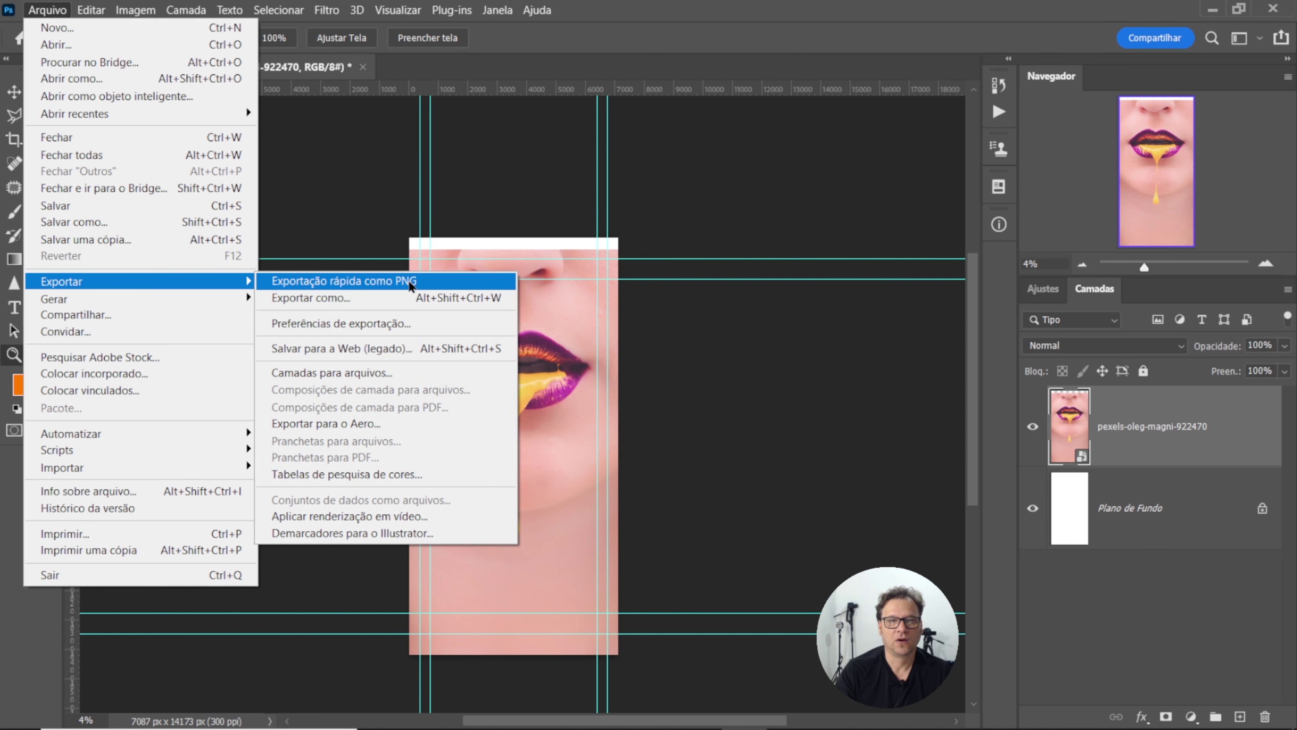
Export the banner as a full-size 7087 × 14173 px JPG at quality 5.
{"action": "left_click", "coordinate": [326, 299]}
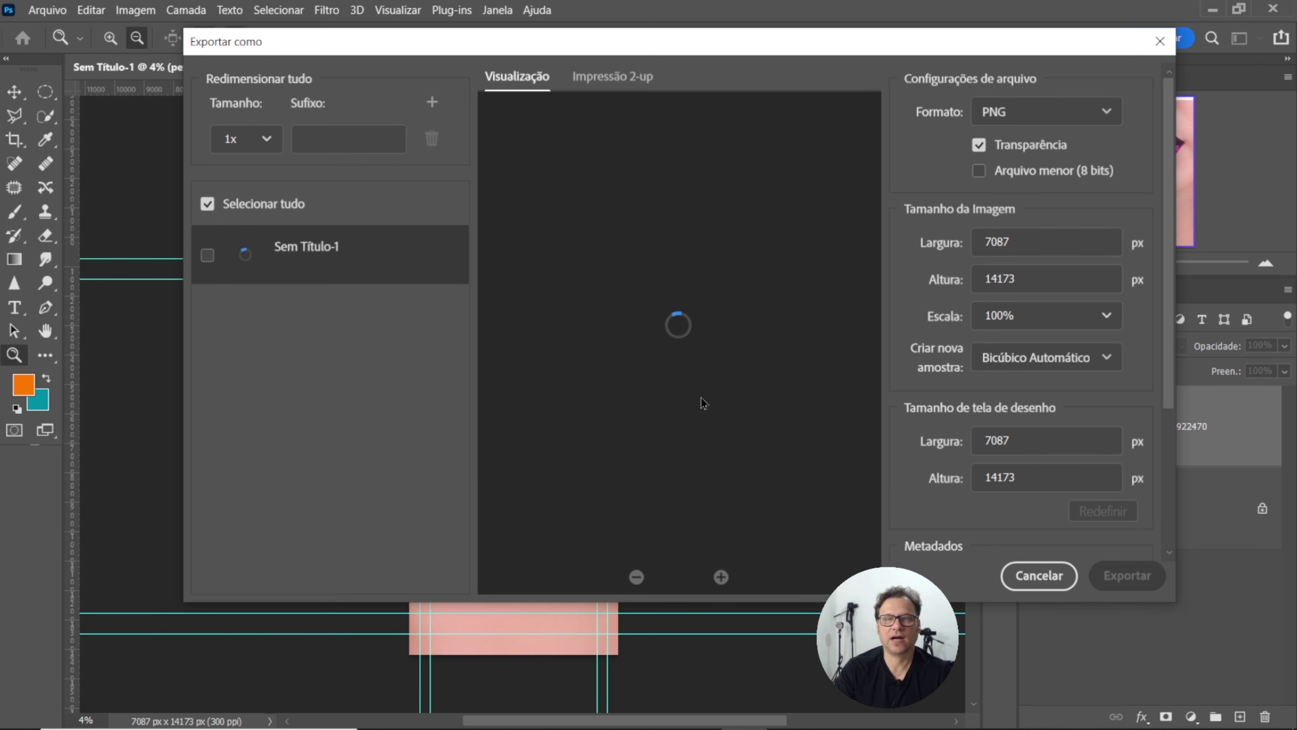
{"action": "left_click", "coordinate": [1088, 109]}
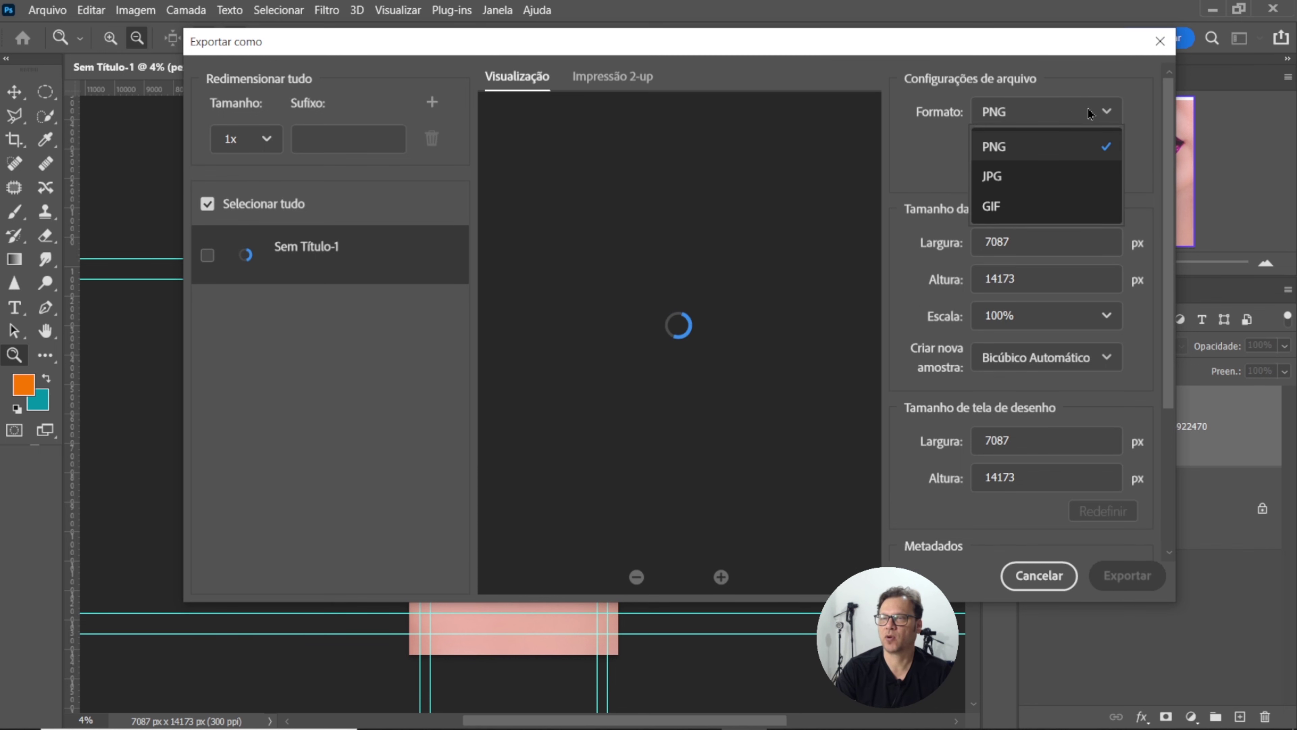
{"action": "left_click", "coordinate": [991, 177]}
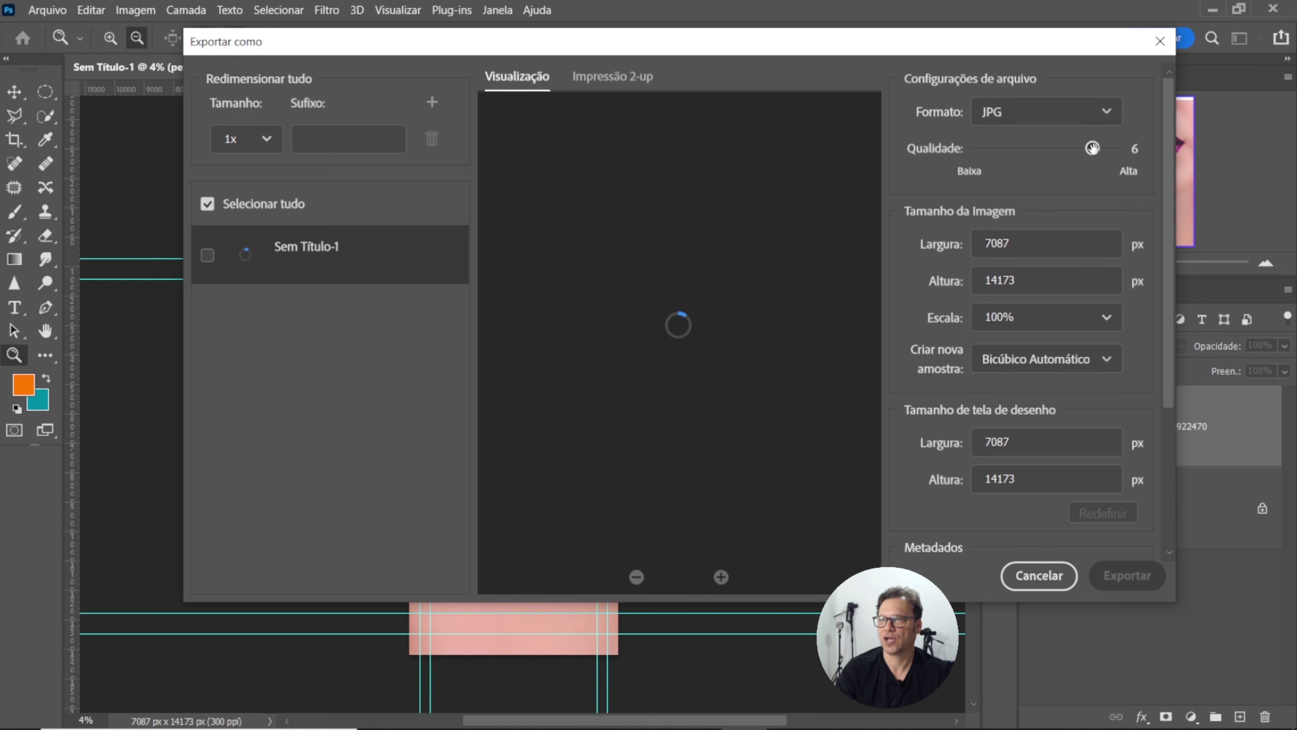
{"action": "left_click_drag", "start_coordinate": [1093, 149], "coordinate": [1155, 149]}
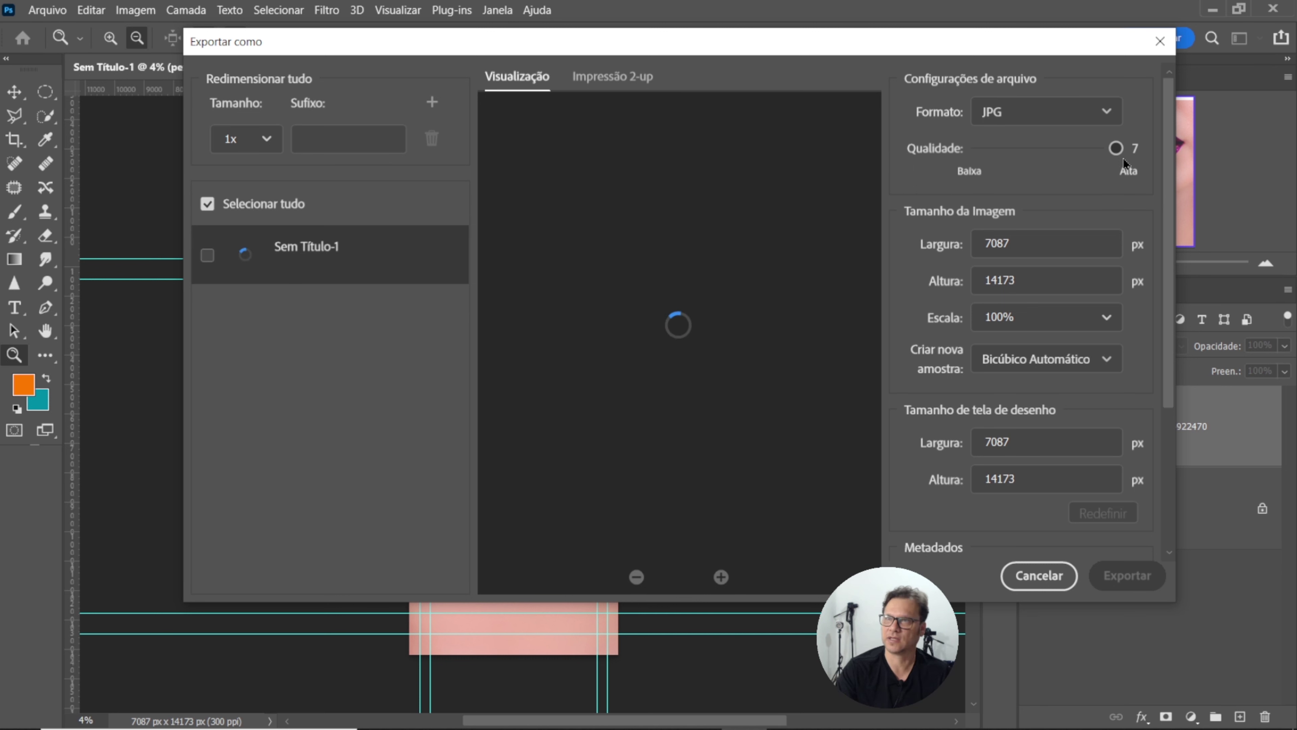
{"action": "left_click_drag", "start_coordinate": [1116, 148], "coordinate": [1069, 148]}
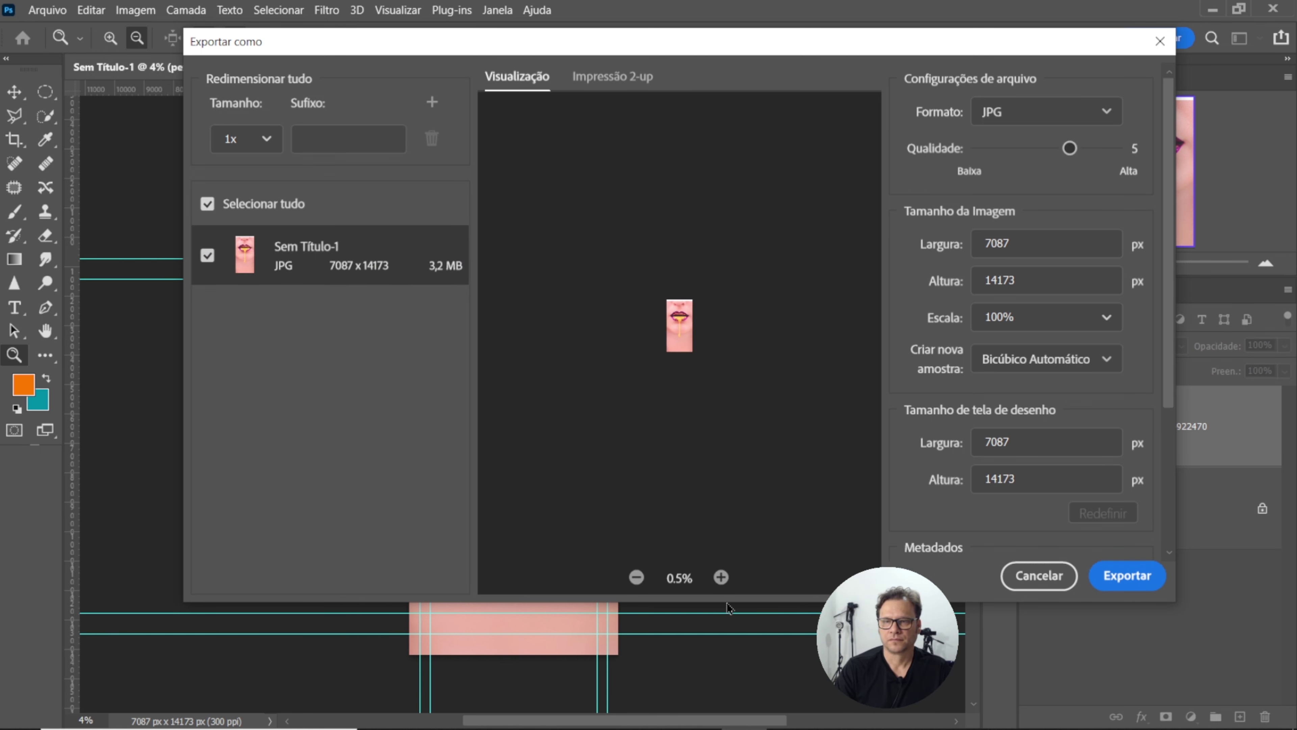
{"action": "left_click", "coordinate": [725, 582]}
{"action": "left_click", "coordinate": [723, 581]}
{"action": "left_click", "coordinate": [722, 581]}
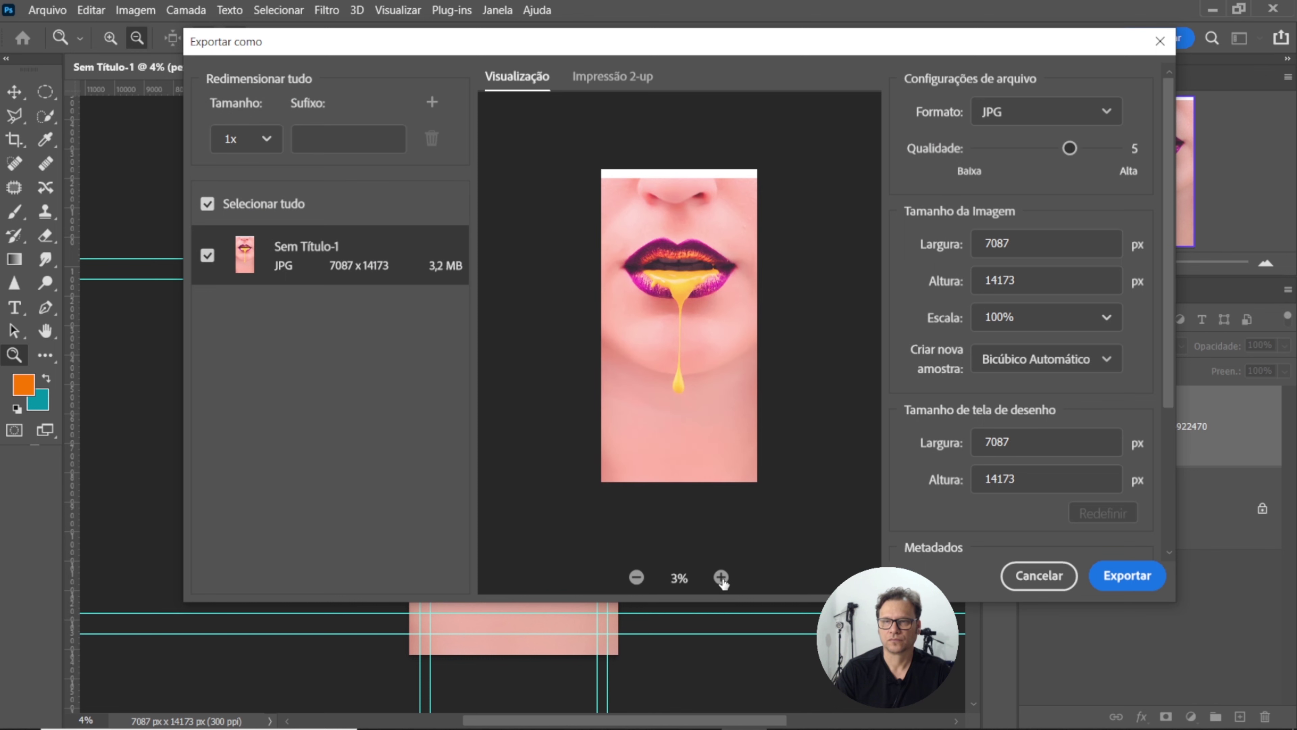
{"action": "left_click", "coordinate": [1127, 576]}
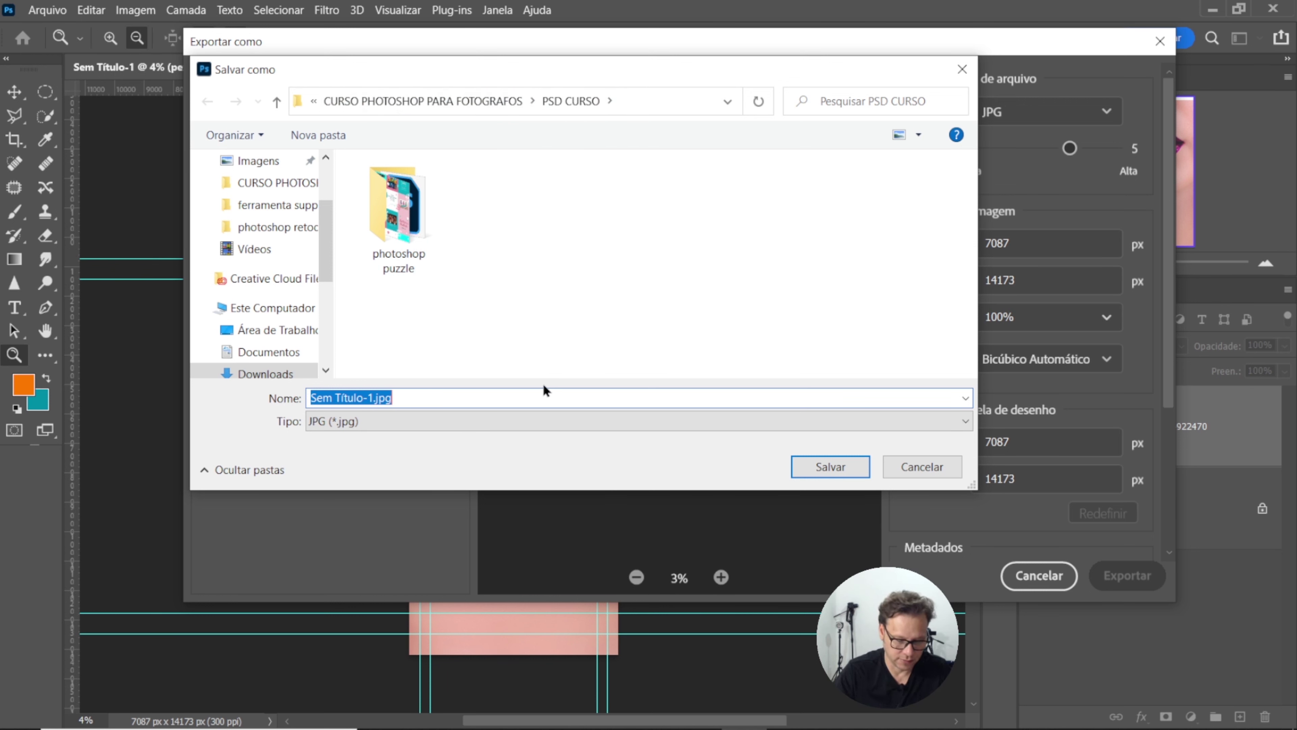
Name the exported JPG 'banner 100x50' and save it in PSD CURSO.
{"action": "type", "text": "banner "}
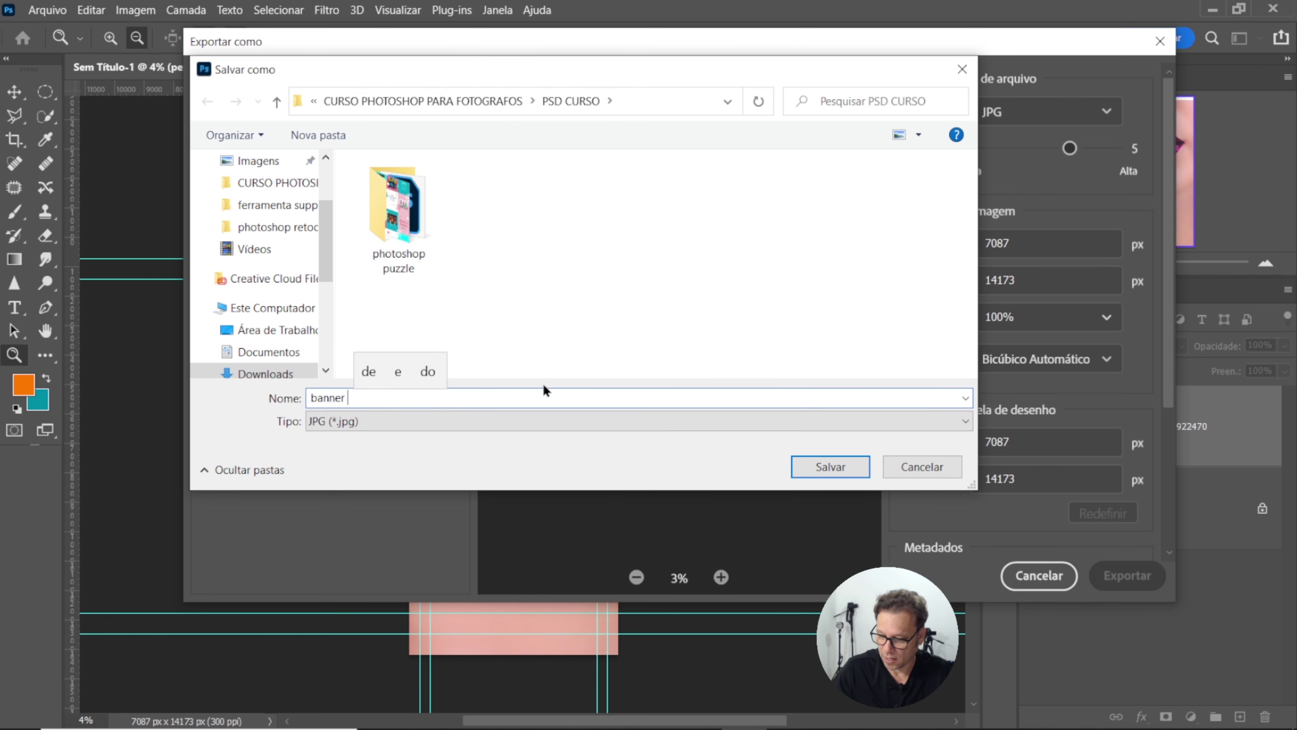
{"action": "type", "text": "100x50"}
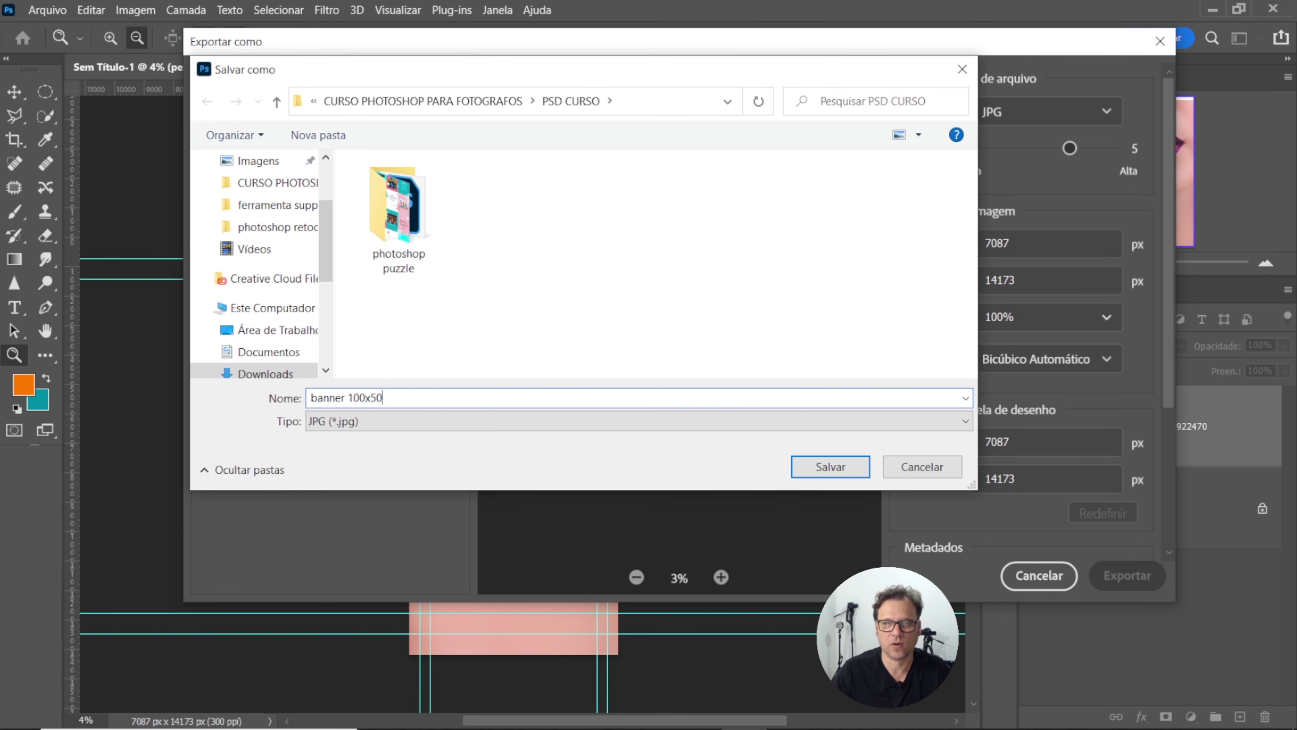
{"action": "left_click", "coordinate": [815, 468]}
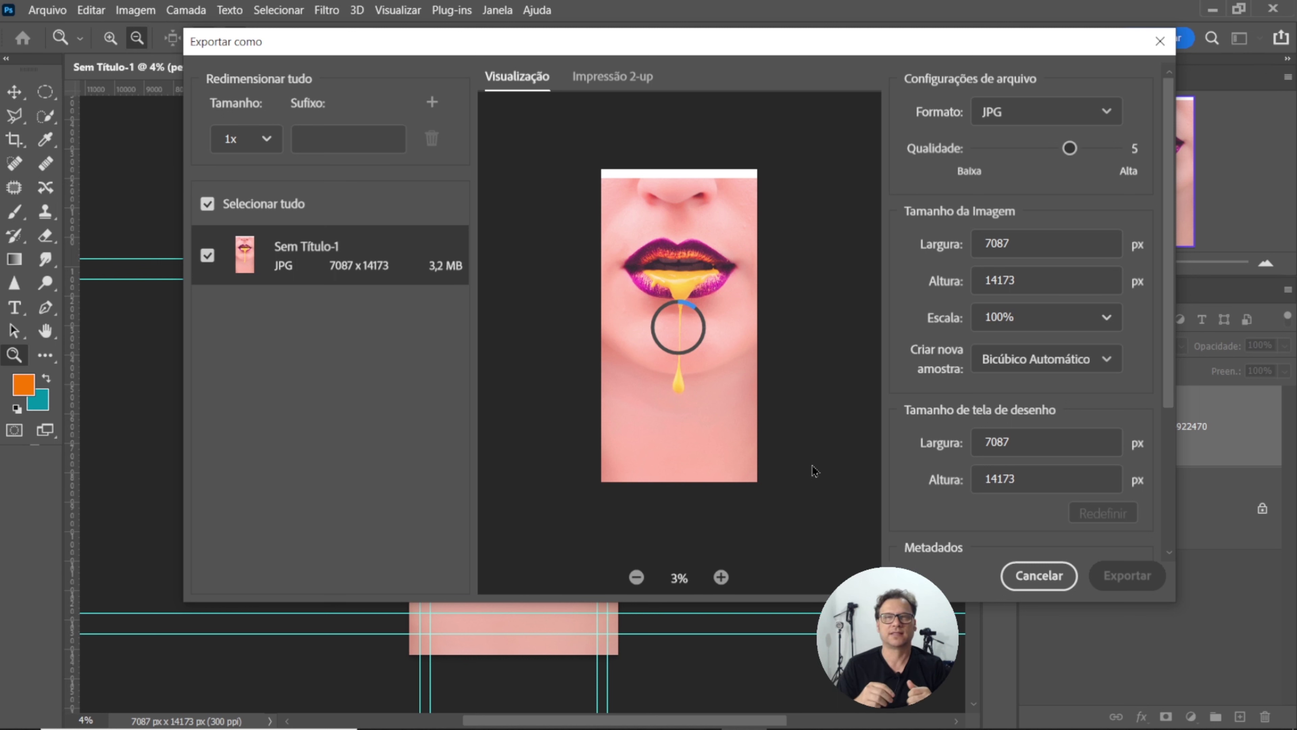
Dismiss the Export As window with Escape to return to the lips banner document.
{"action": "key", "text": "Escape"}
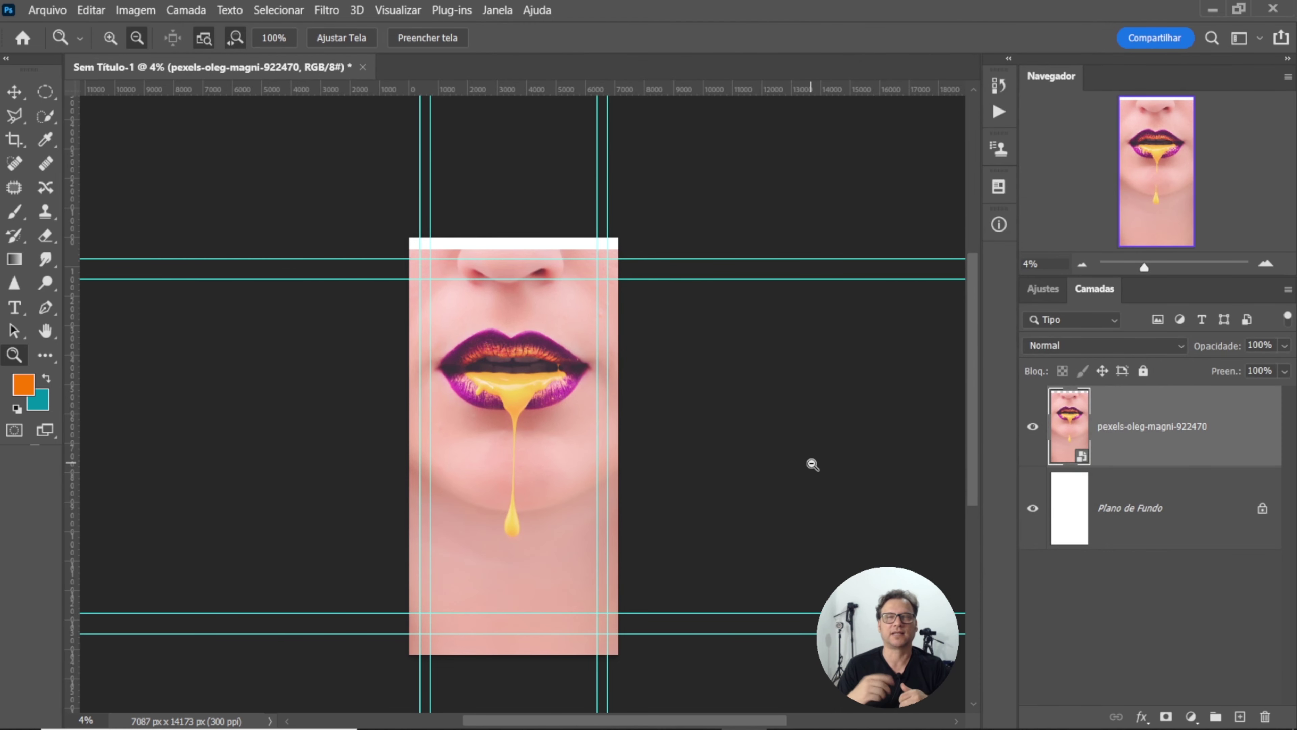